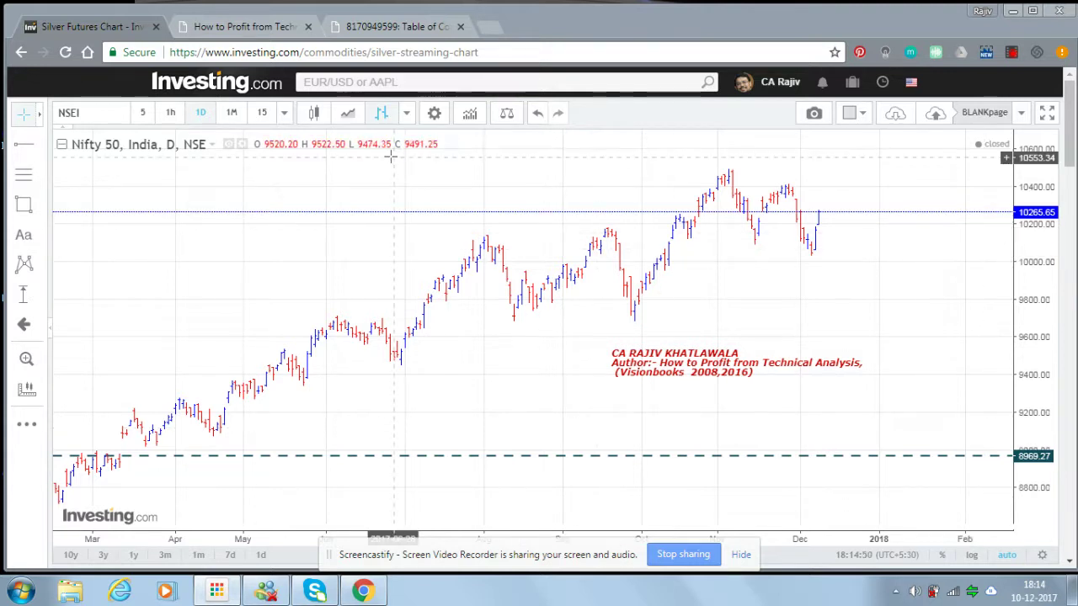
- Open the "How to Profit from Technical Analysis" book details page and highlight the visionbooksindia site name in its address
{"action": "left_click", "coordinate": [265, 27]}
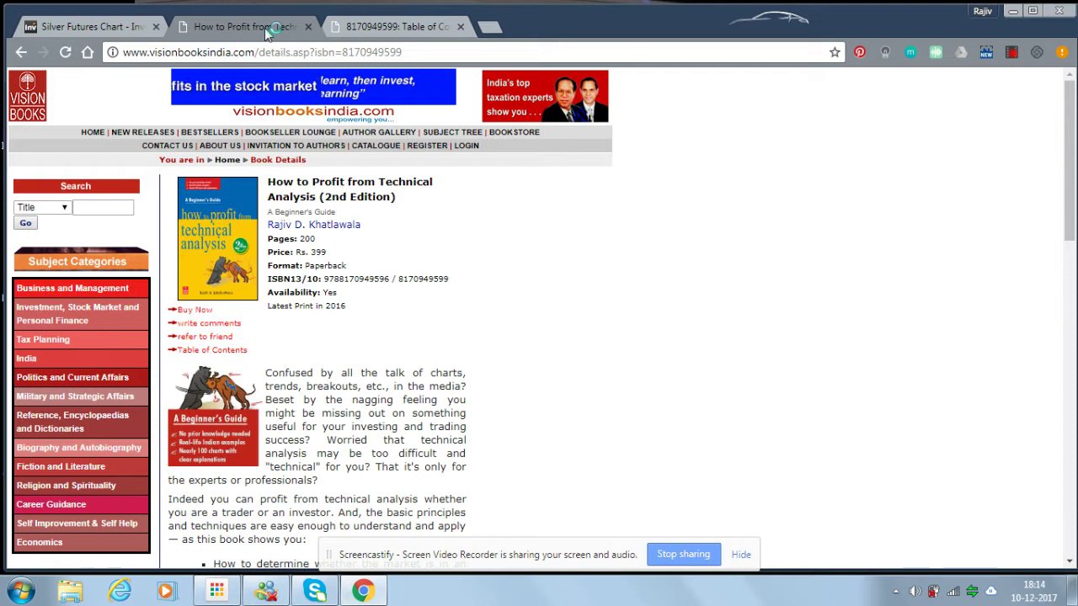
{"action": "double_click", "coordinate": [203, 53]}
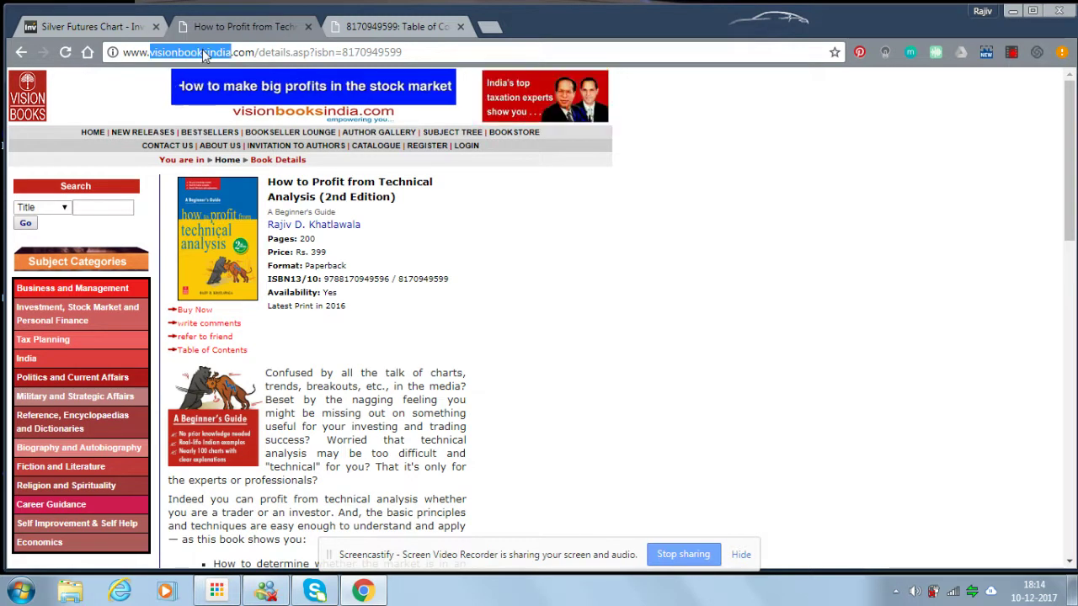
{"action": "left_click", "coordinate": [459, 324]}
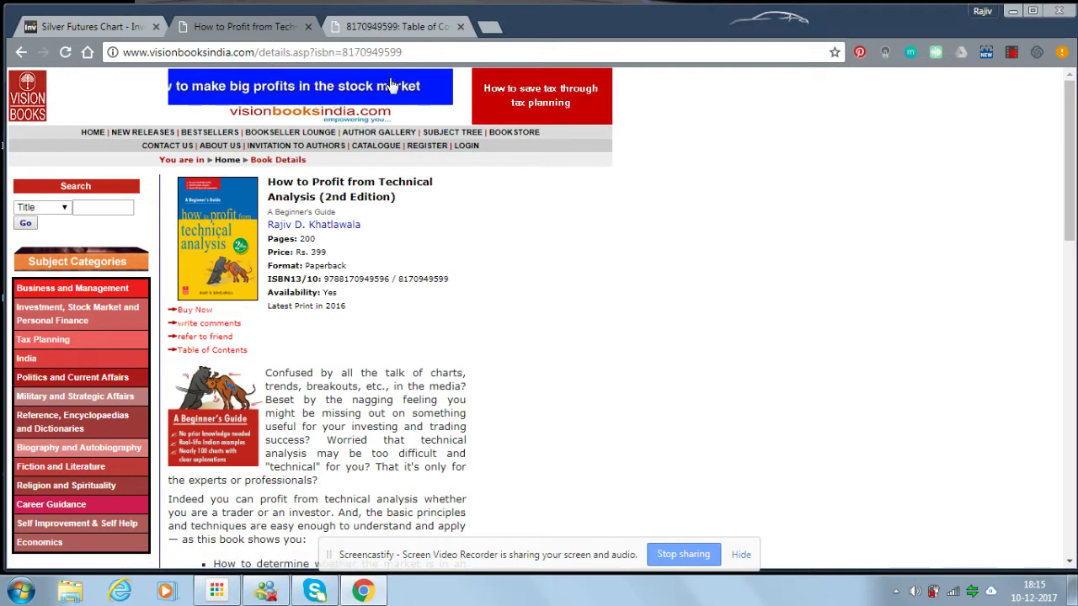
- Review the book's table of contents from the introductory chapter through to the appendices
{"action": "left_click", "coordinate": [420, 26]}
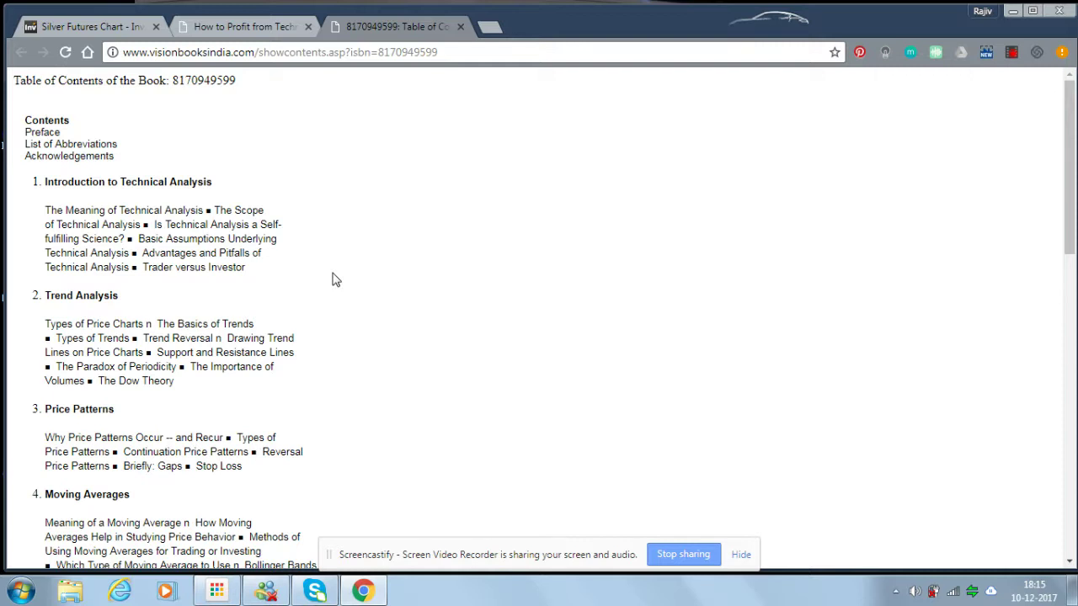
{"action": "scroll", "coordinate": [333, 280], "scroll_direction": "down", "scroll_amount": 3}
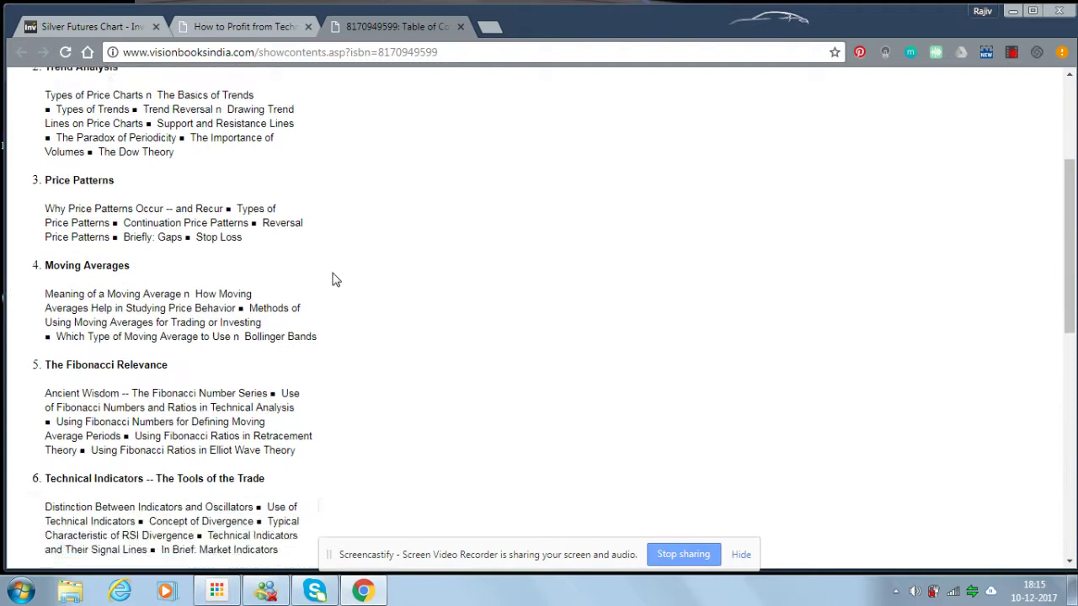
{"action": "scroll", "coordinate": [334, 279], "scroll_direction": "down", "scroll_amount": 2}
{"action": "scroll", "coordinate": [333, 280], "scroll_direction": "down", "scroll_amount": 1}
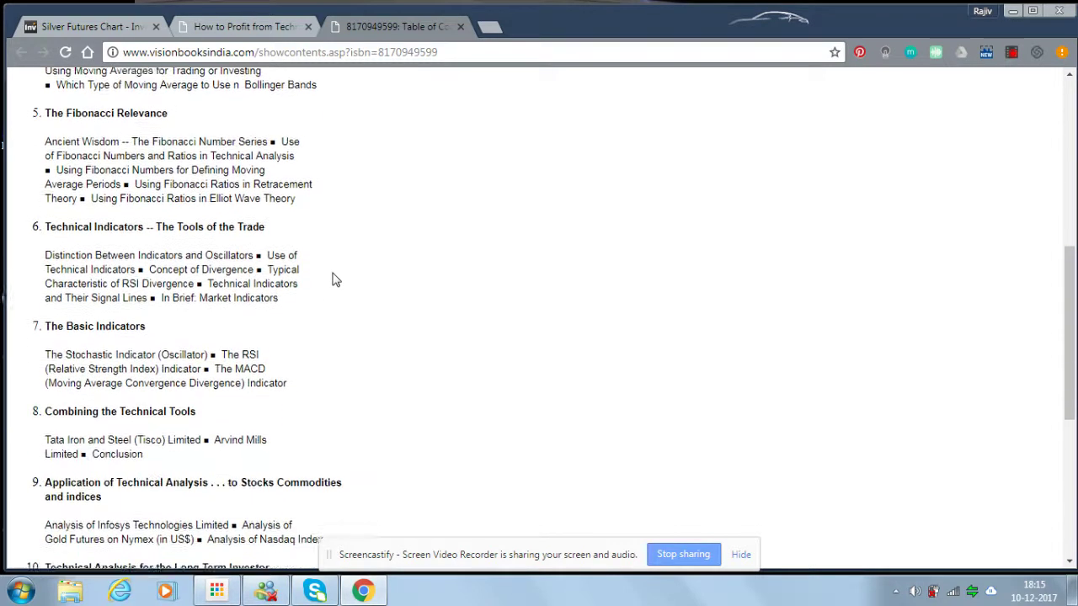
{"action": "scroll", "coordinate": [334, 280], "scroll_direction": "down", "scroll_amount": 1}
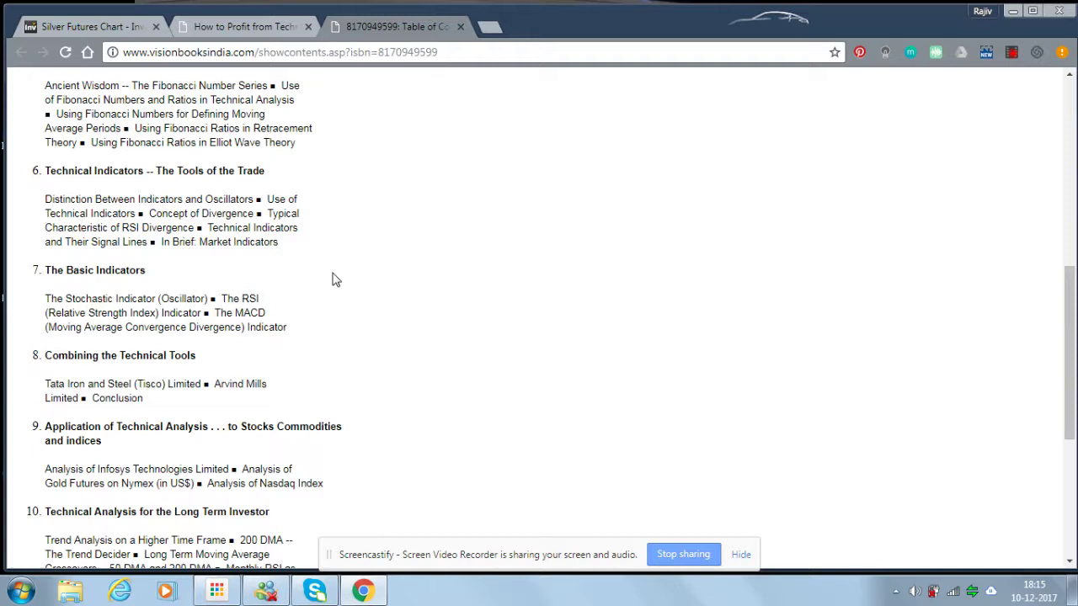
{"action": "scroll", "coordinate": [333, 280], "scroll_direction": "down", "scroll_amount": 1}
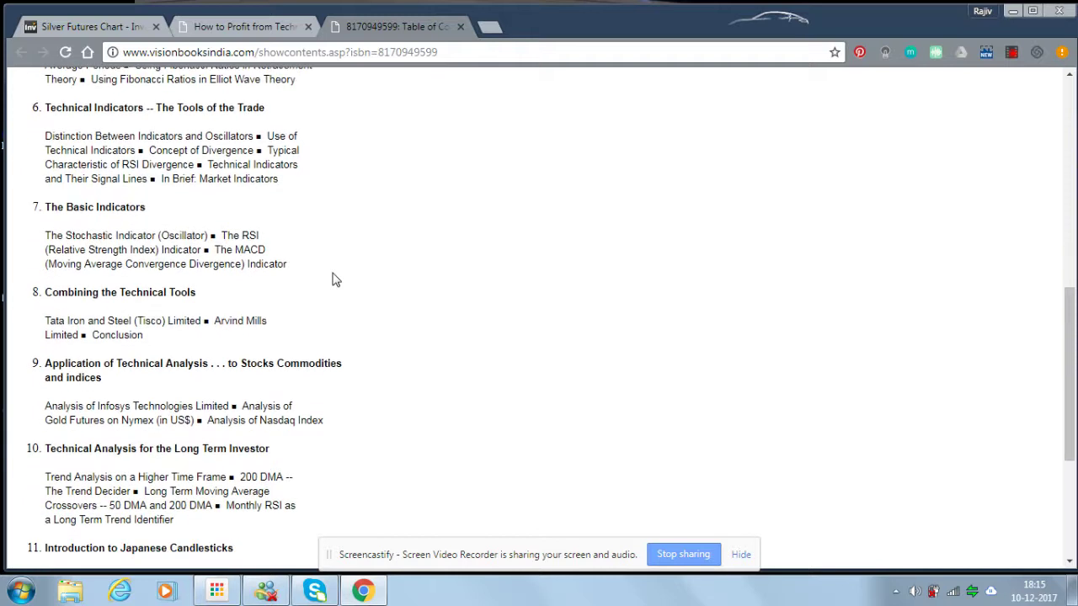
{"action": "scroll", "coordinate": [333, 279], "scroll_direction": "down", "scroll_amount": 4}
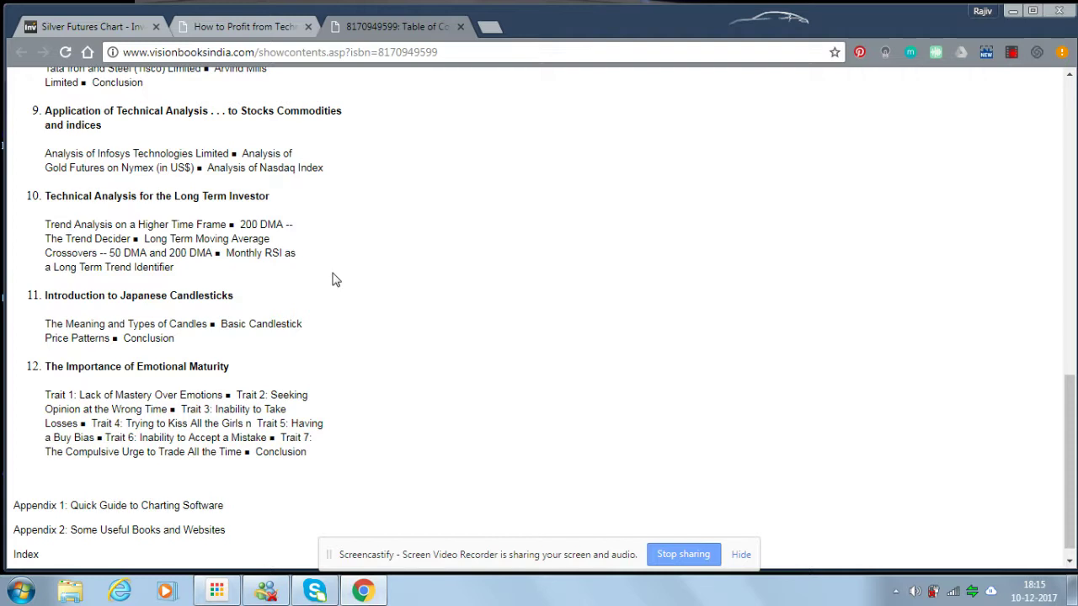
{"action": "scroll", "coordinate": [335, 279], "scroll_direction": "up", "scroll_amount": 15}
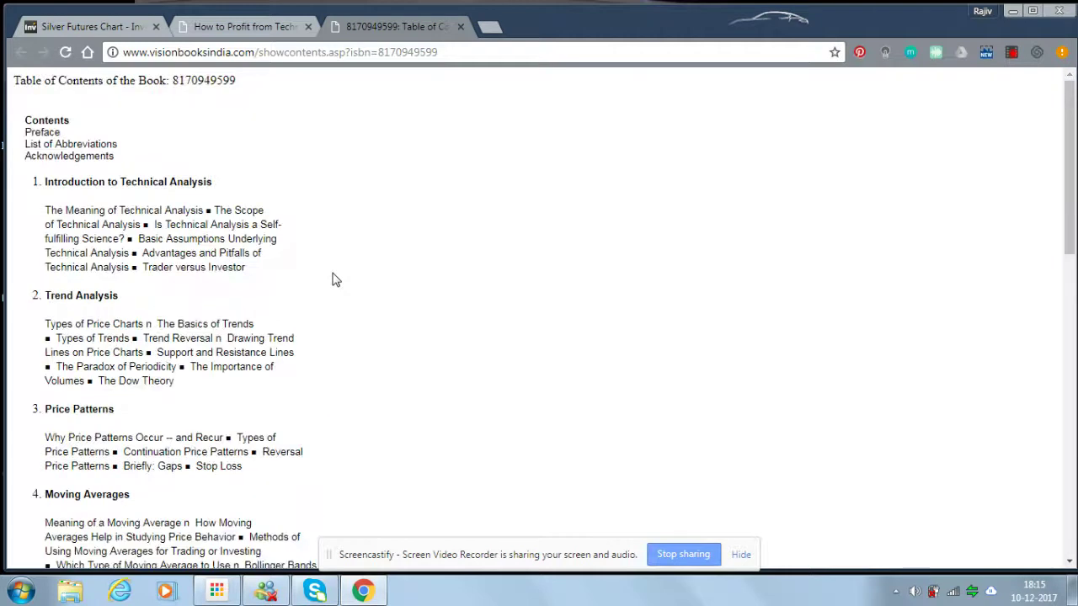
{"action": "left_click", "coordinate": [244, 49]}
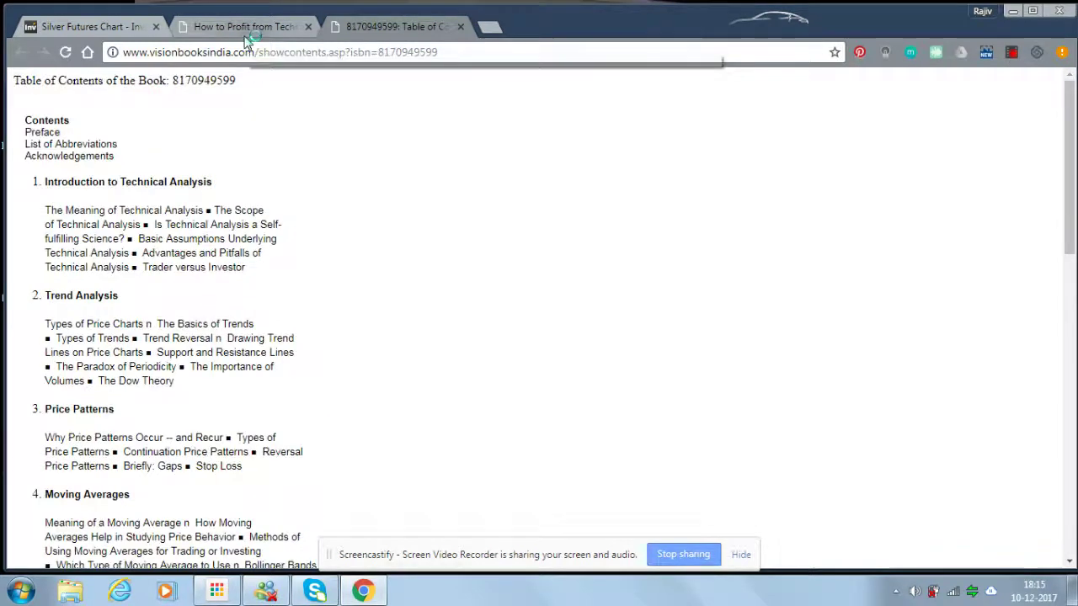
{"action": "key", "text": "Return"}
- Return to the Nifty 50 daily chart and measure the price range from the February 2016 low to the September 2016 high, then clear the measurement
{"action": "left_click", "coordinate": [106, 20]}
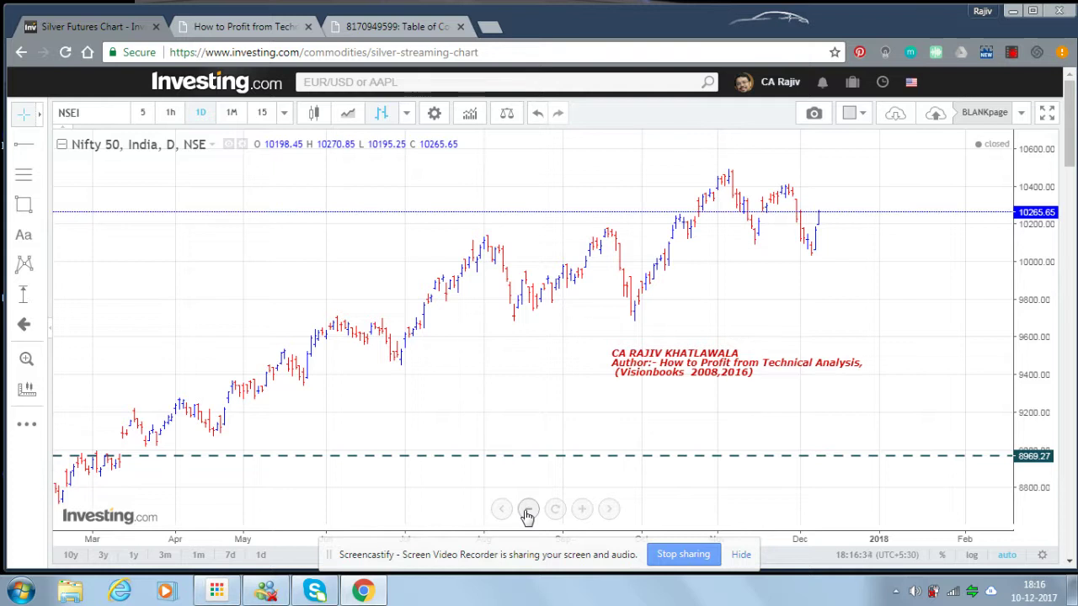
{"action": "left_click", "coordinate": [527, 511]}
{"action": "left_click", "coordinate": [527, 510]}
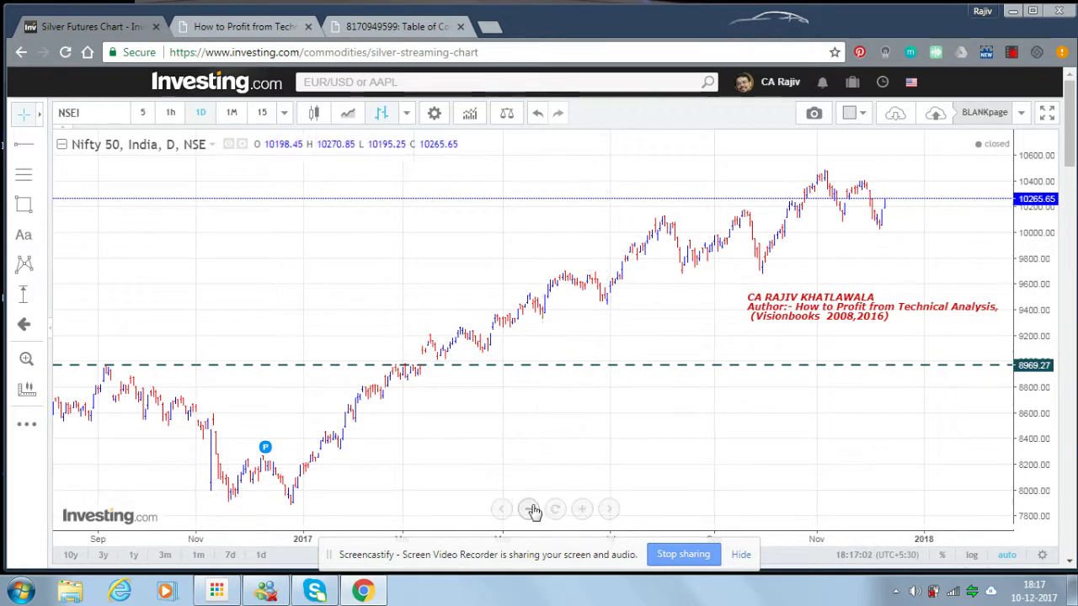
{"action": "left_click", "coordinate": [530, 510]}
{"action": "left_click", "coordinate": [531, 509]}
{"action": "left_click", "coordinate": [530, 510]}
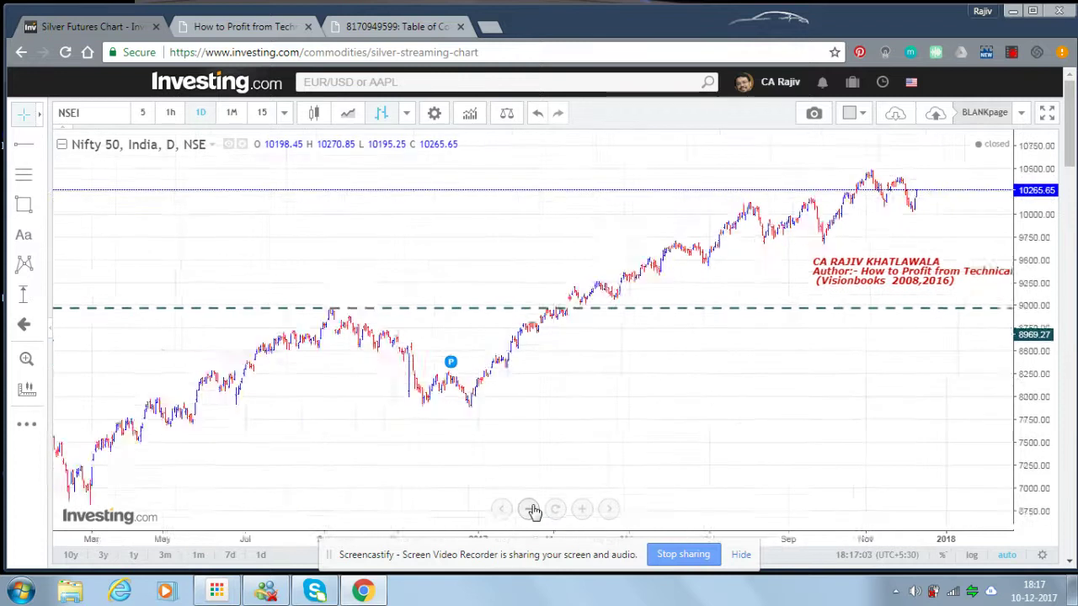
{"action": "left_click", "coordinate": [531, 509]}
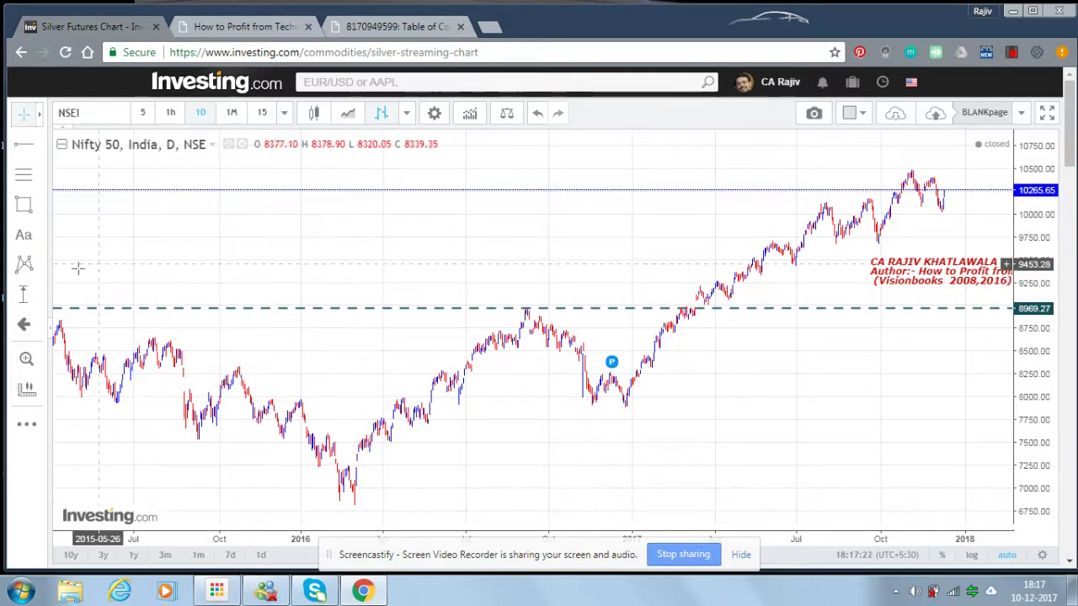
{"action": "left_click", "coordinate": [23, 297]}
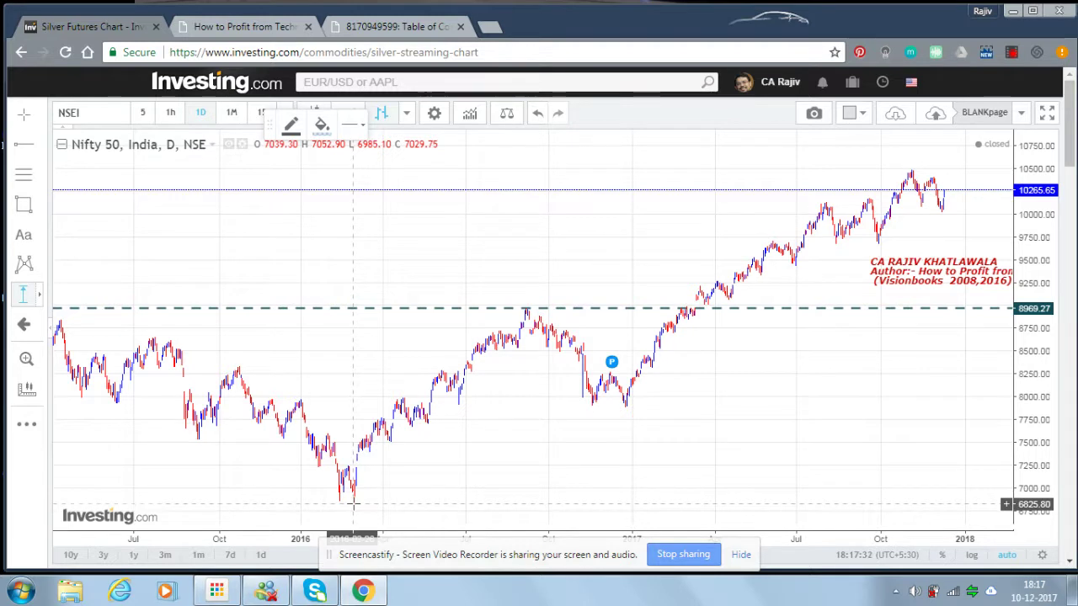
{"action": "left_click", "coordinate": [353, 503]}
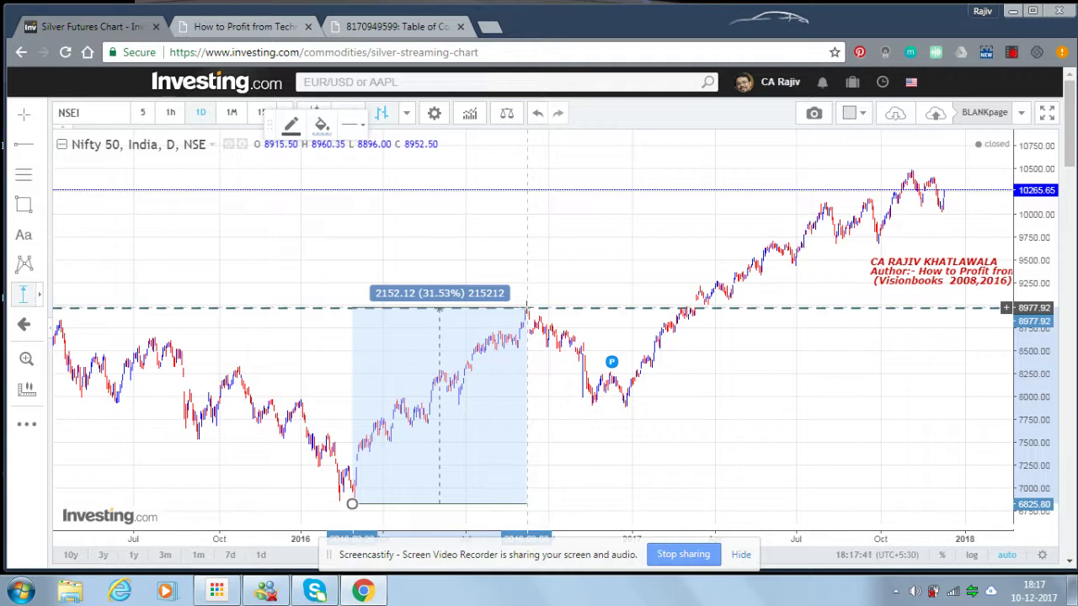
{"action": "left_click", "coordinate": [526, 307]}
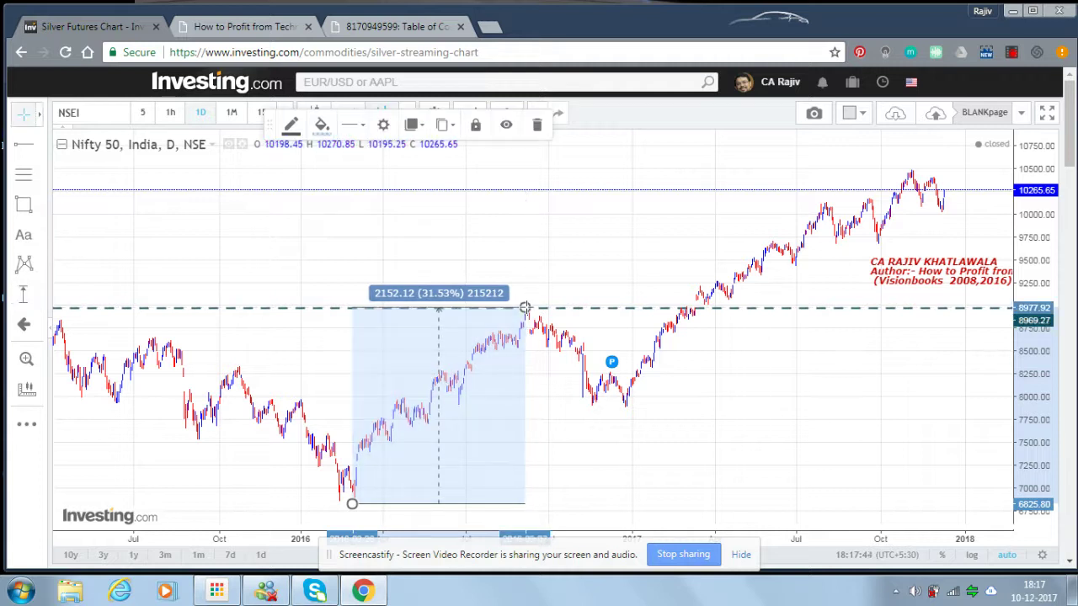
{"action": "left_click", "coordinate": [531, 313]}
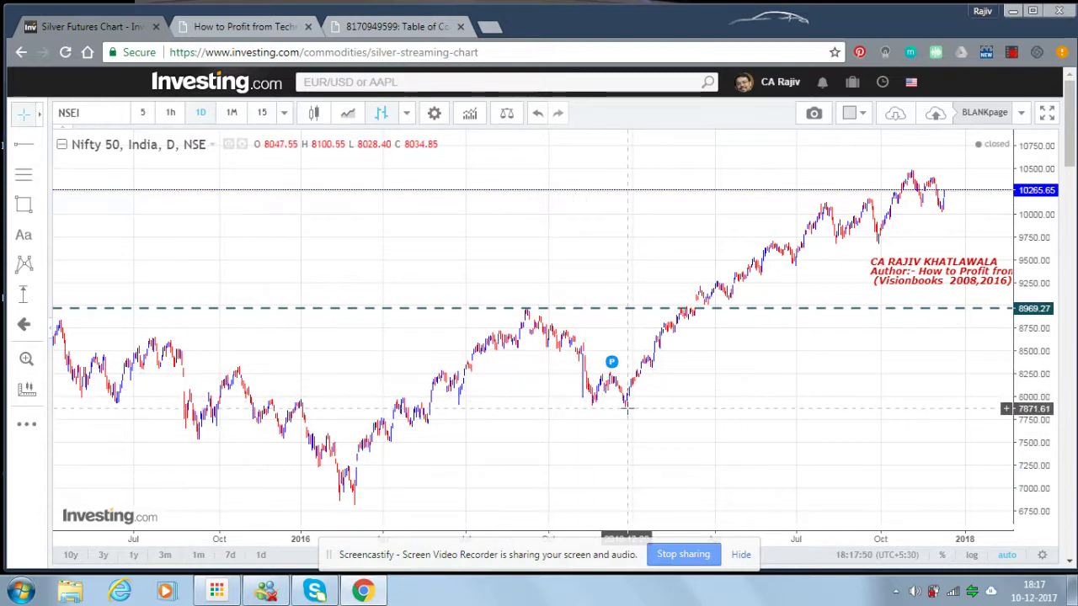
- Measure the price range from the December 2016 low to the level of the November 2017 high, then delete the measurement
{"action": "left_click", "coordinate": [25, 295]}
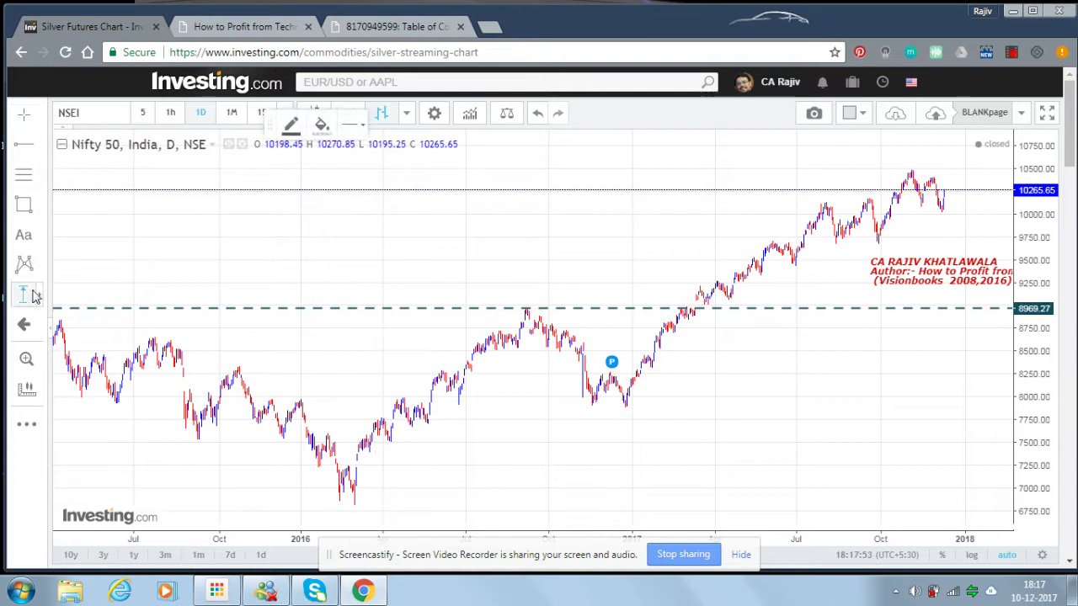
{"action": "left_click", "coordinate": [624, 407]}
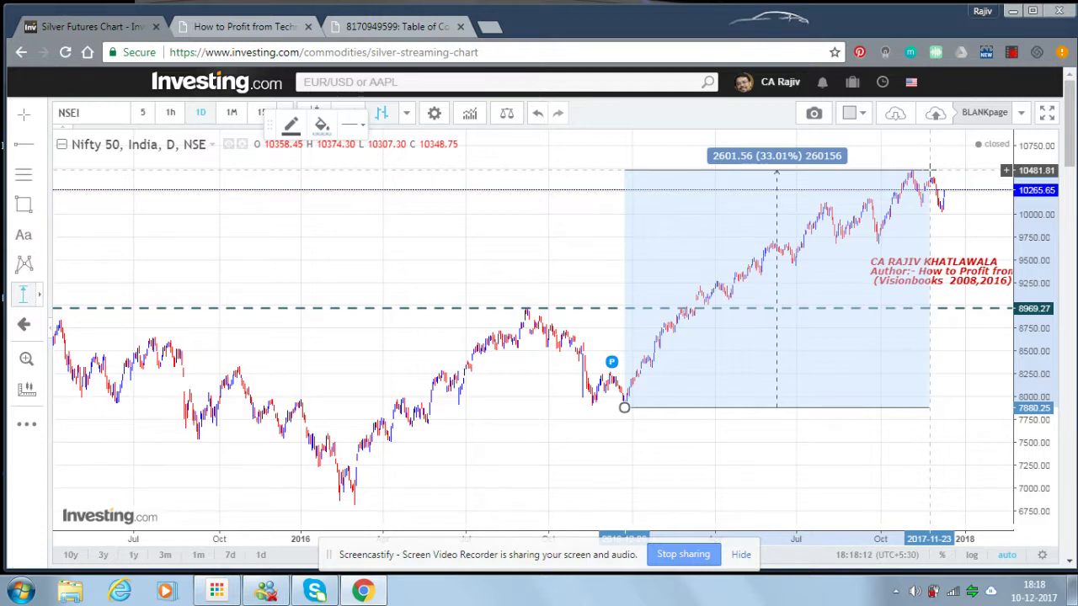
{"action": "left_click", "coordinate": [929, 170]}
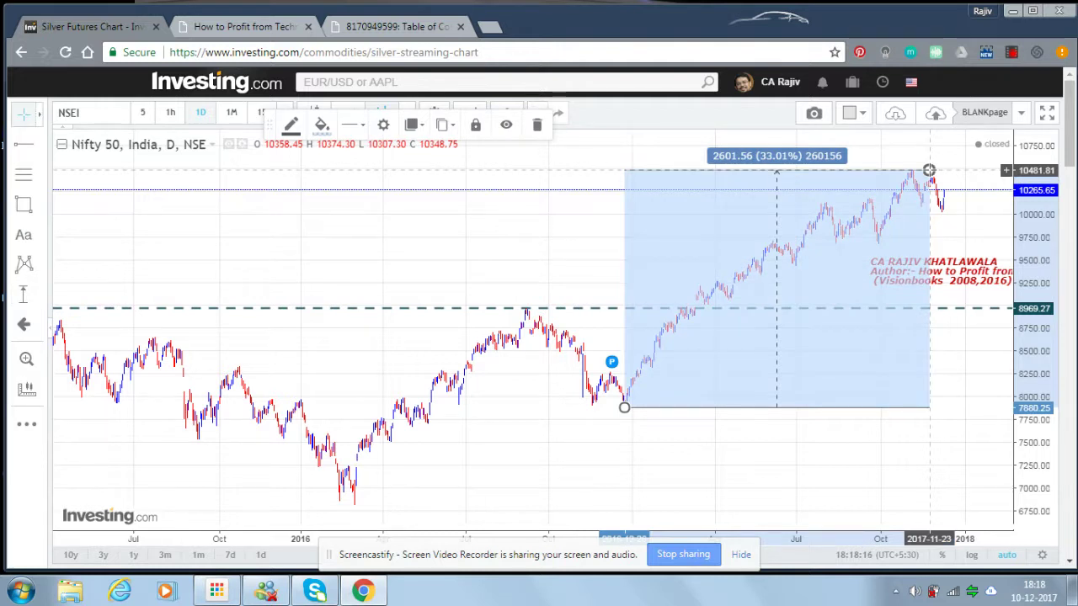
{"action": "key", "text": "Delete"}
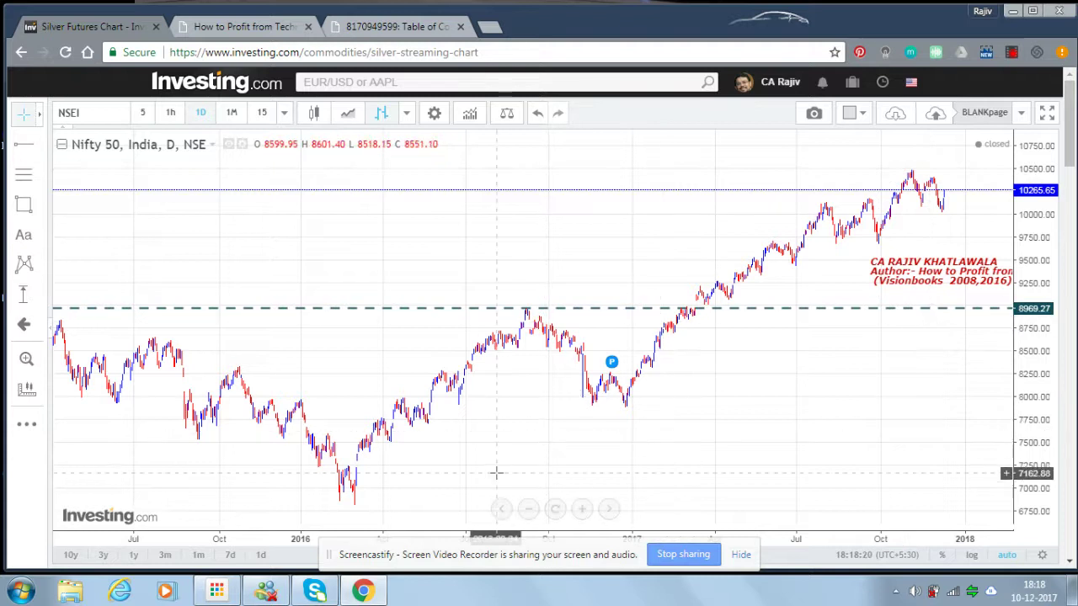
- Draw a trend line from the 2016-02-29 low at about 6826 along the December 2016 low to about 8001 in January 2017
{"action": "left_click", "coordinate": [583, 510]}
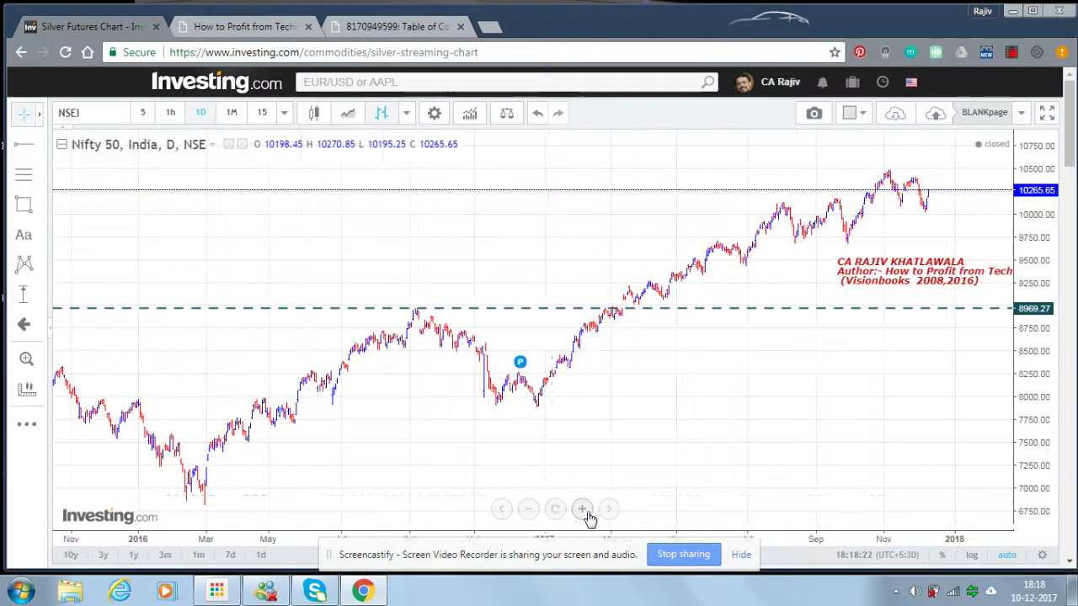
{"action": "left_click", "coordinate": [40, 146]}
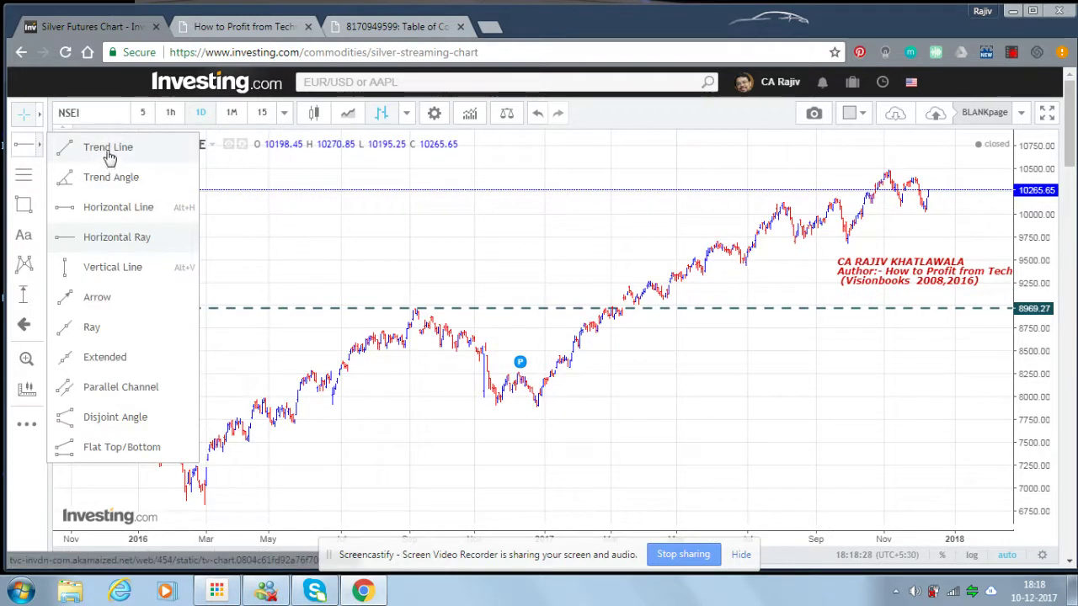
{"action": "left_click", "coordinate": [109, 151]}
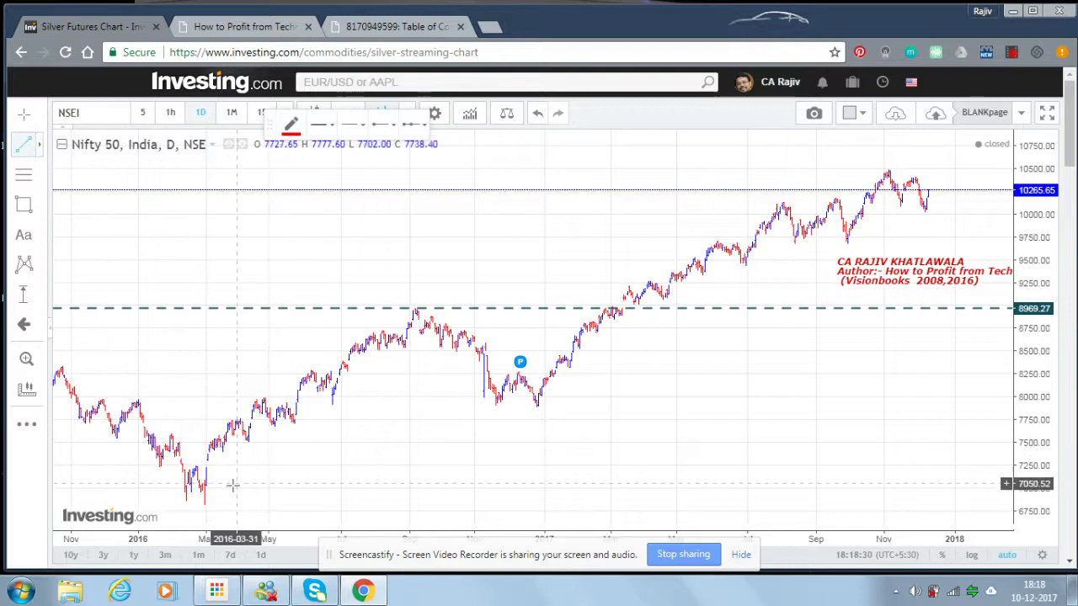
{"action": "left_click", "coordinate": [204, 504]}
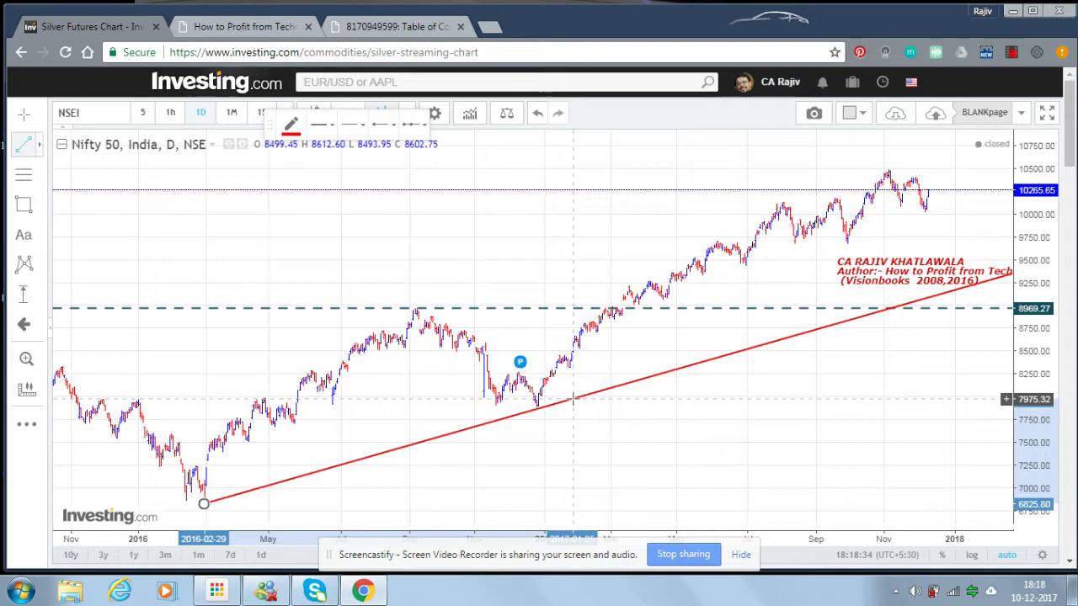
{"action": "left_click", "coordinate": [573, 397]}
- Change the color of the trend line along the 2016 lows to blue
{"action": "double_click", "coordinate": [572, 397]}
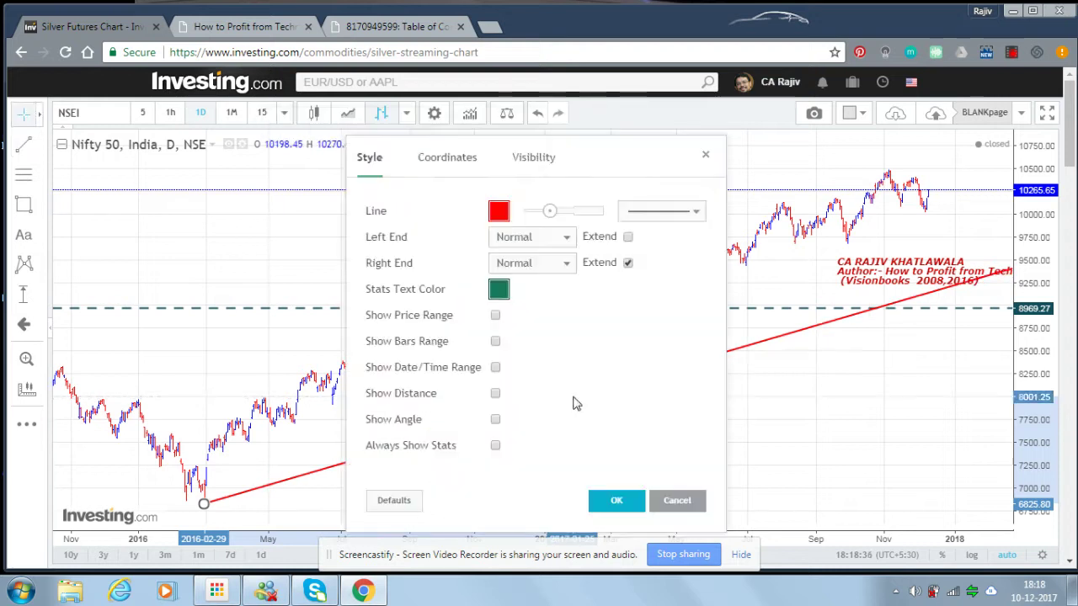
{"action": "left_click", "coordinate": [498, 211]}
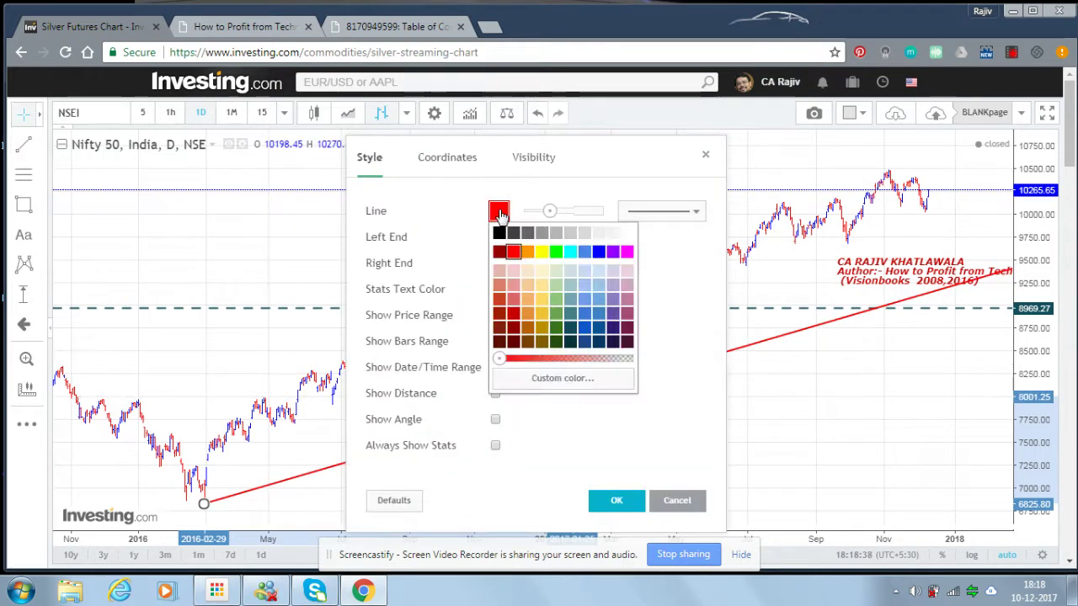
{"action": "left_click", "coordinate": [599, 251]}
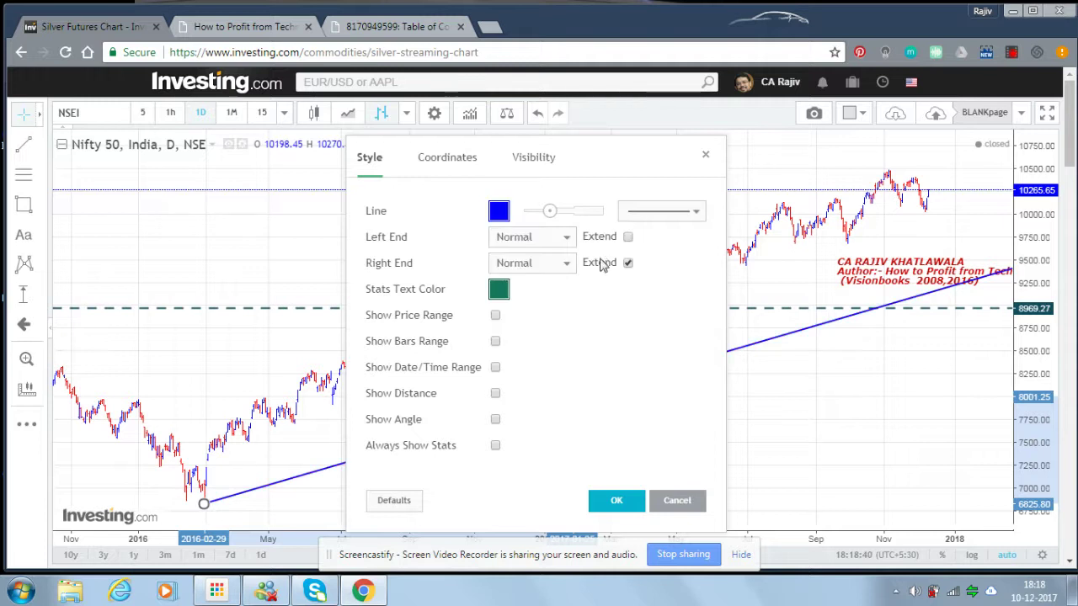
{"action": "left_click", "coordinate": [619, 501]}
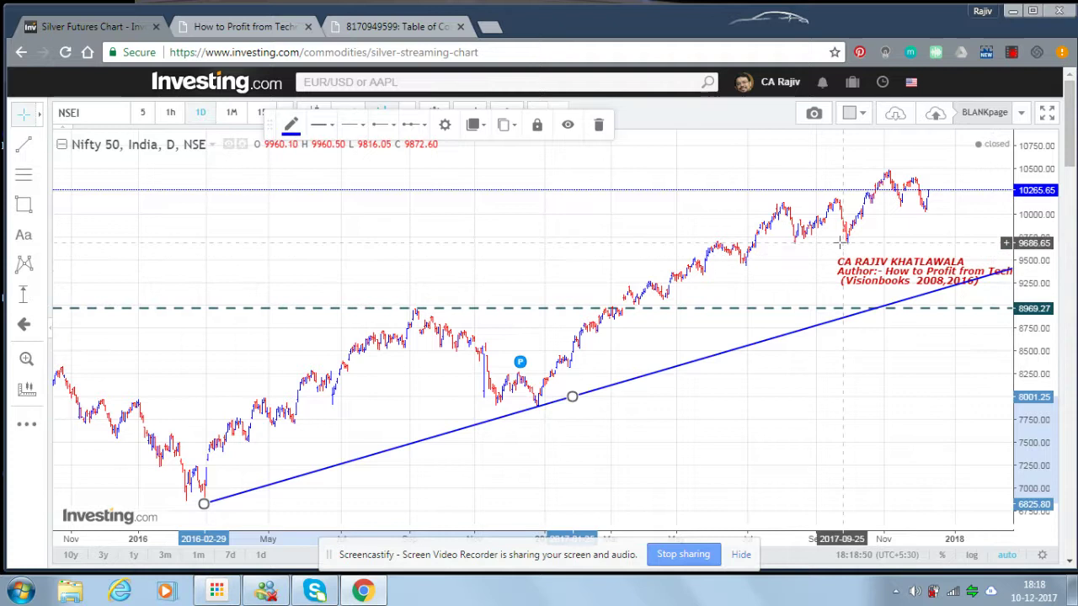
- Draw a second trend line under the 2017 lows, from about 9263 in May to about 9635 on 2017-09-18
{"action": "left_click", "coordinate": [24, 147]}
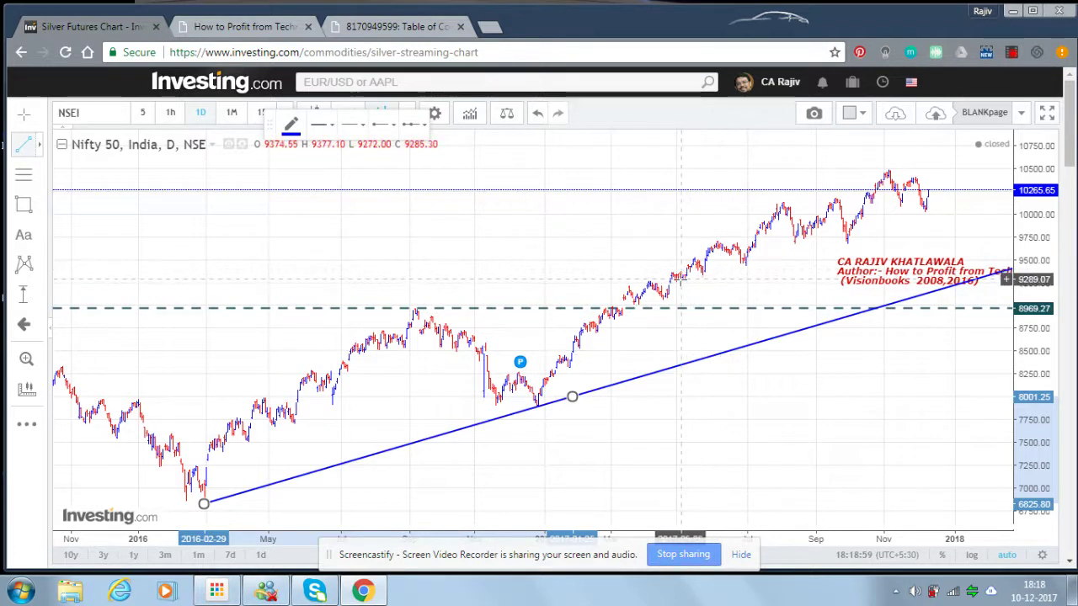
{"action": "left_click", "coordinate": [678, 283]}
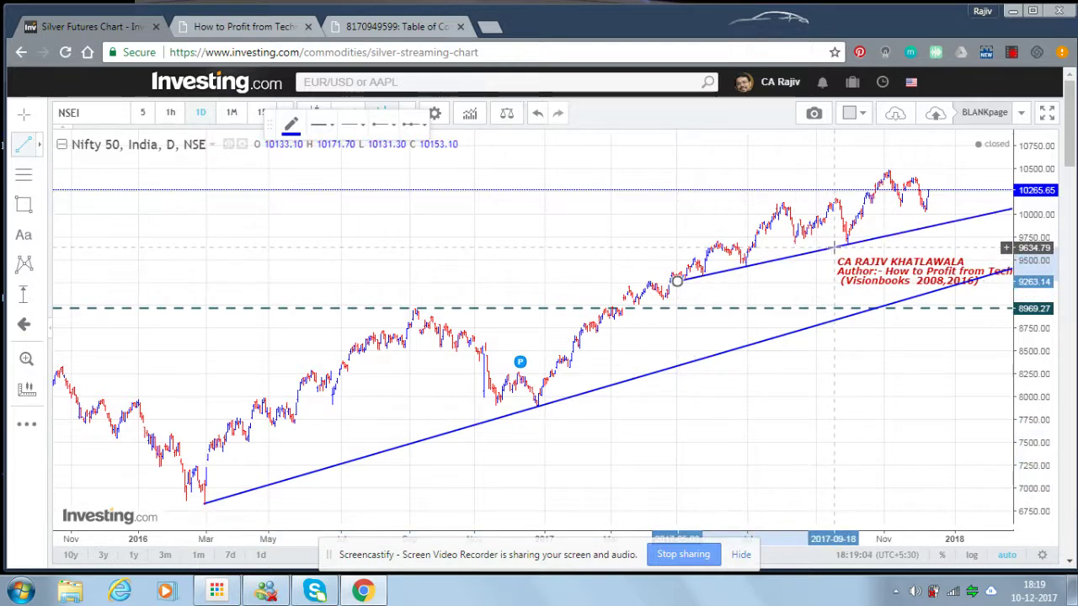
{"action": "left_click", "coordinate": [834, 249]}
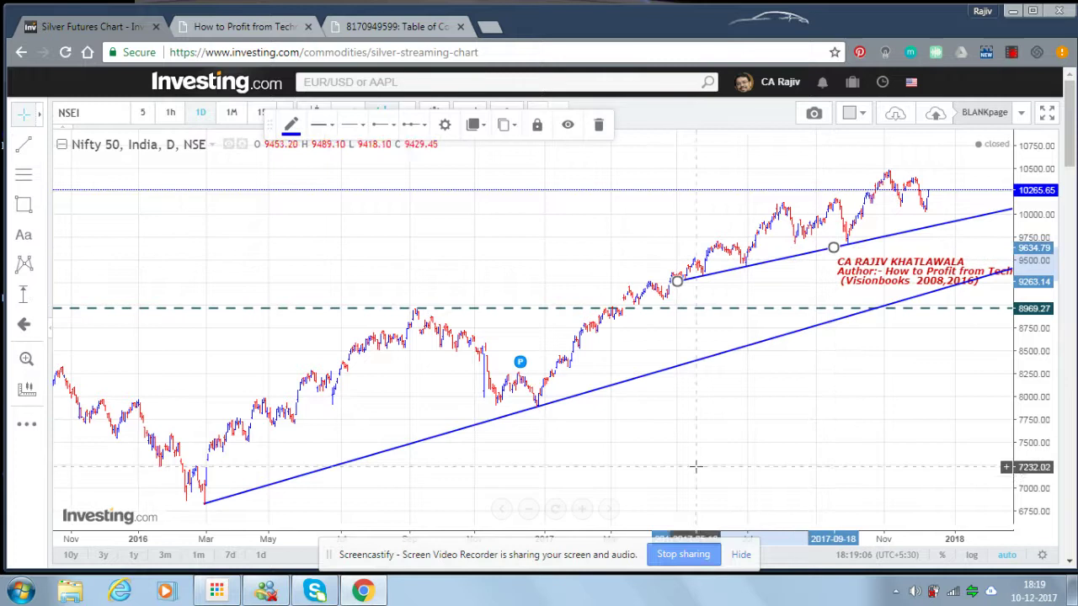
{"action": "left_click", "coordinate": [583, 509]}
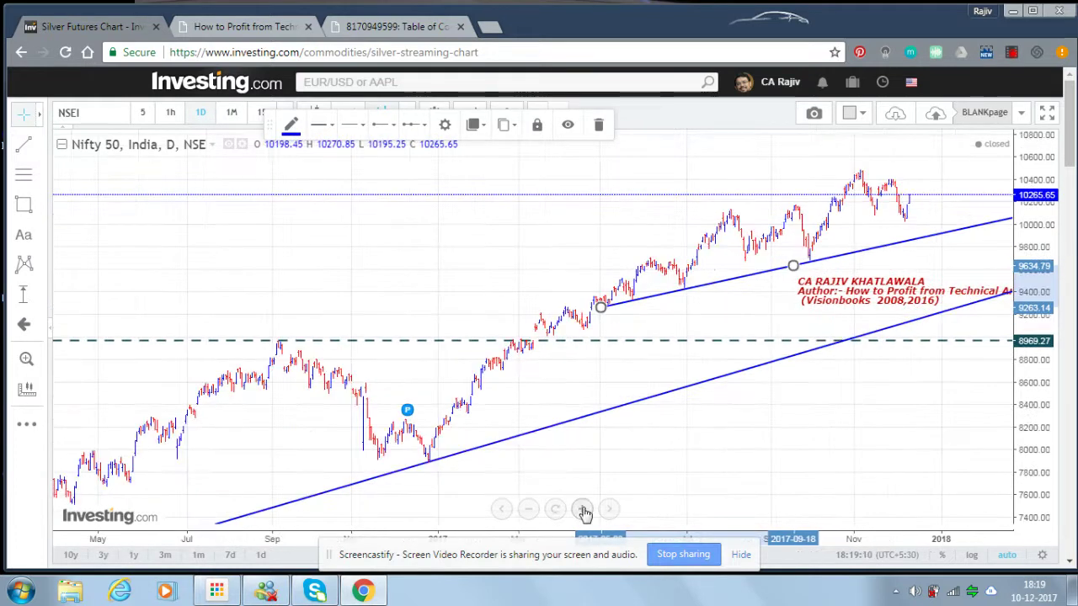
- Draw a trend line from the November 2017 high at about 10486 over the late-November high to about 10348 on 2017-12-19
{"action": "left_click", "coordinate": [583, 509]}
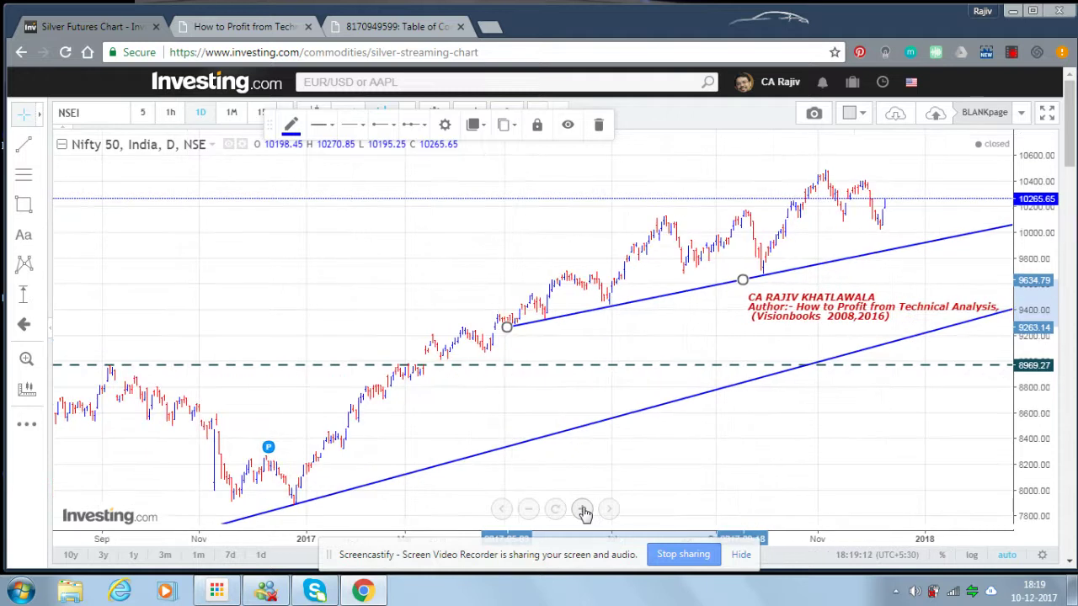
{"action": "left_click", "coordinate": [583, 509]}
{"action": "left_click", "coordinate": [582, 510]}
{"action": "left_click", "coordinate": [582, 510]}
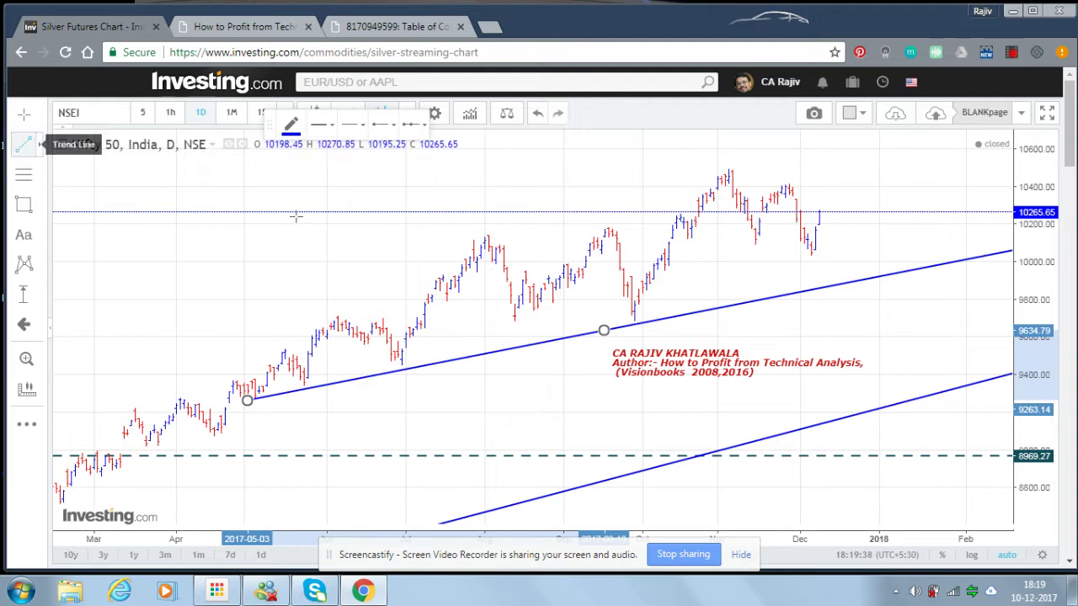
{"action": "left_click", "coordinate": [25, 141]}
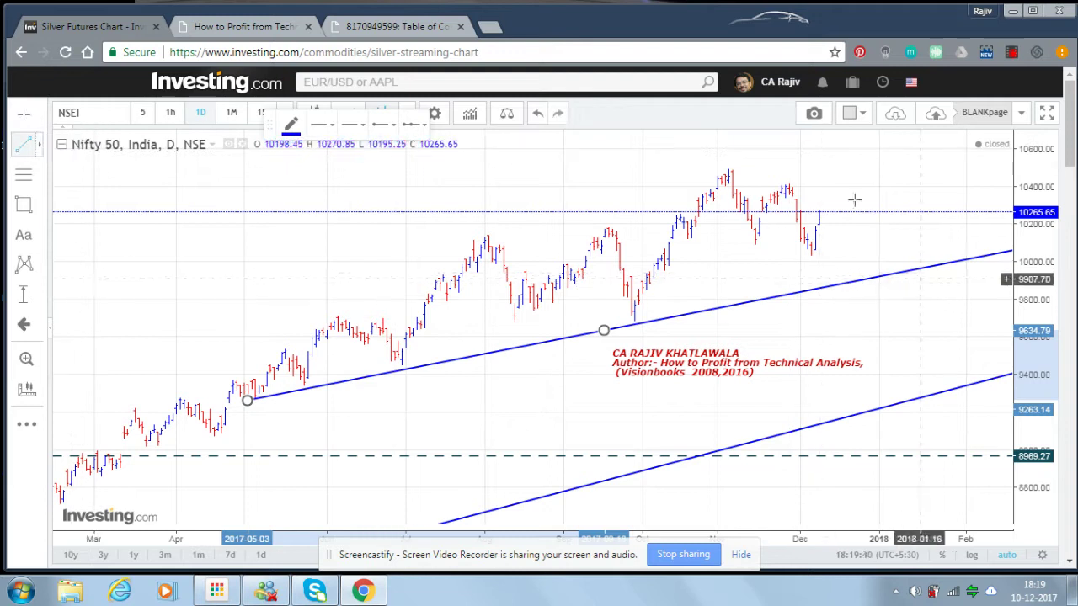
{"action": "left_click", "coordinate": [728, 170]}
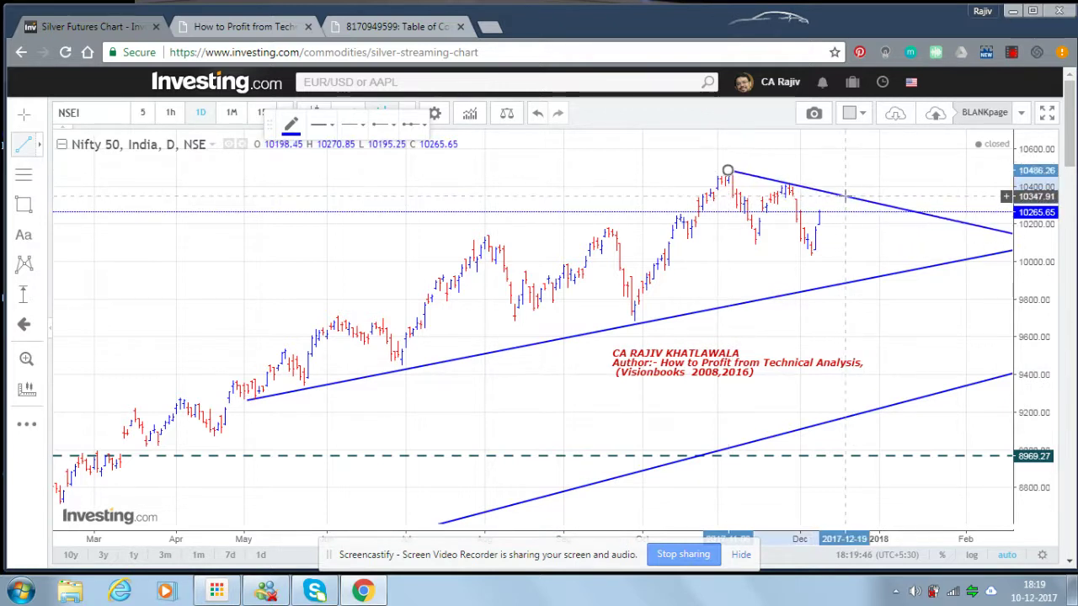
{"action": "left_click", "coordinate": [845, 197]}
- Change the color of the falling trend line along the November 2017 highs to red
{"action": "left_click", "coordinate": [434, 113]}
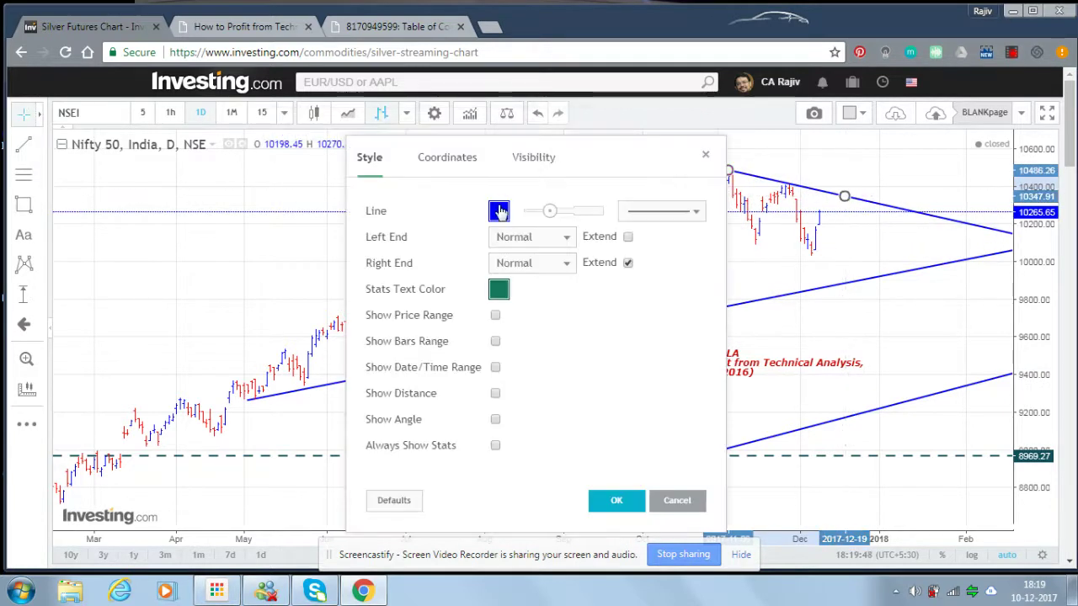
{"action": "left_click", "coordinate": [498, 210]}
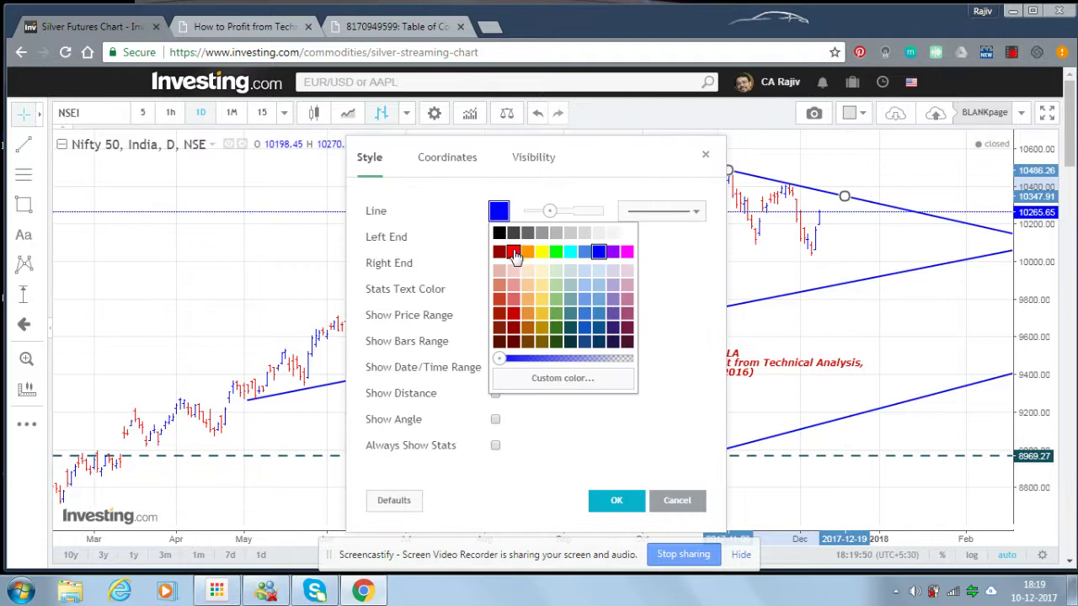
{"action": "left_click", "coordinate": [513, 252]}
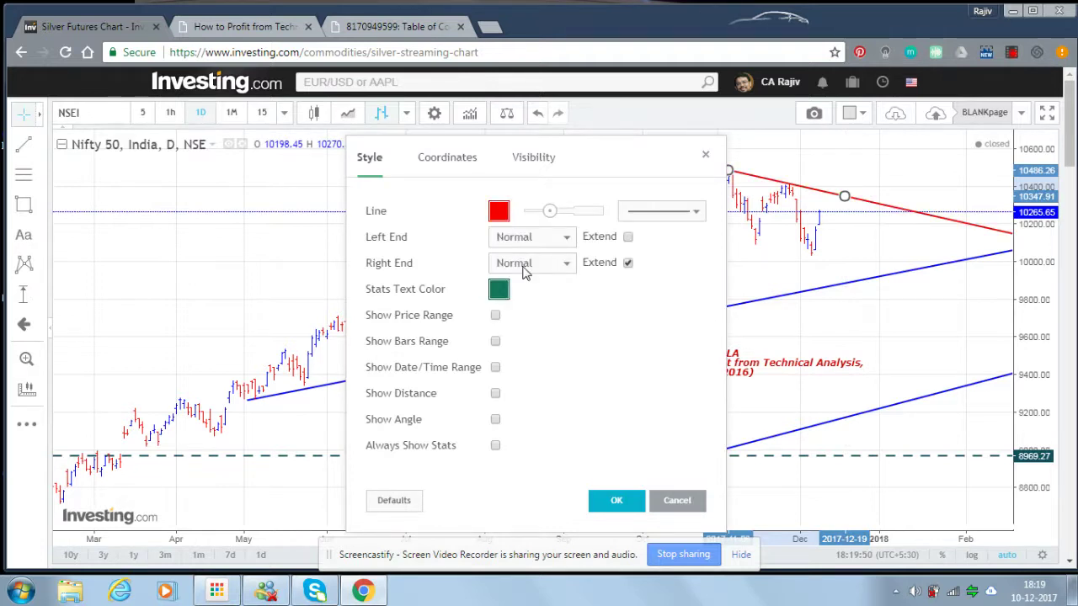
{"action": "left_click", "coordinate": [617, 501]}
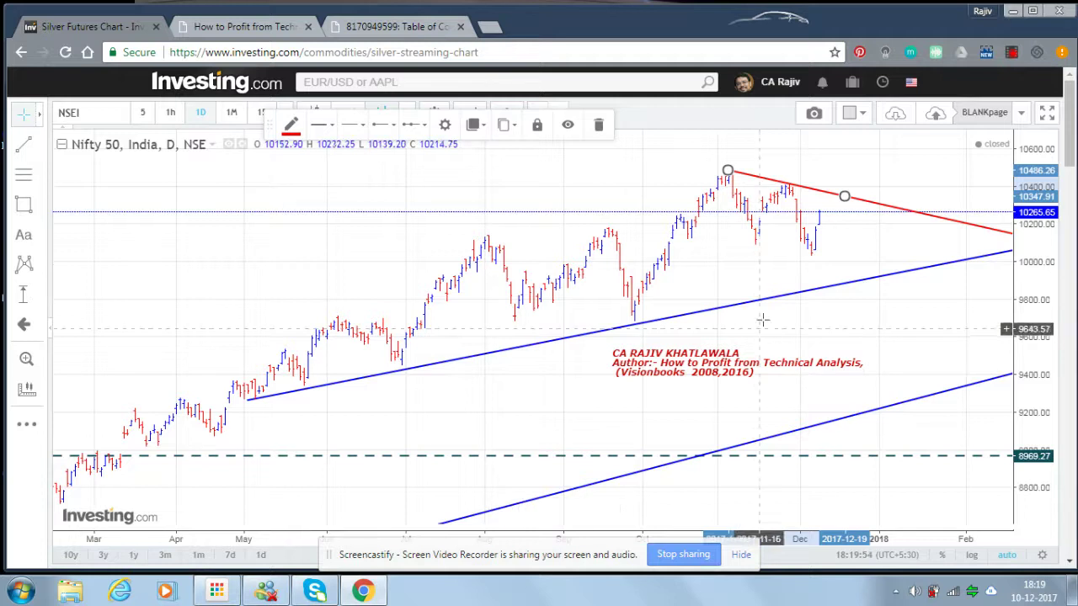
{"action": "left_click", "coordinate": [848, 256]}
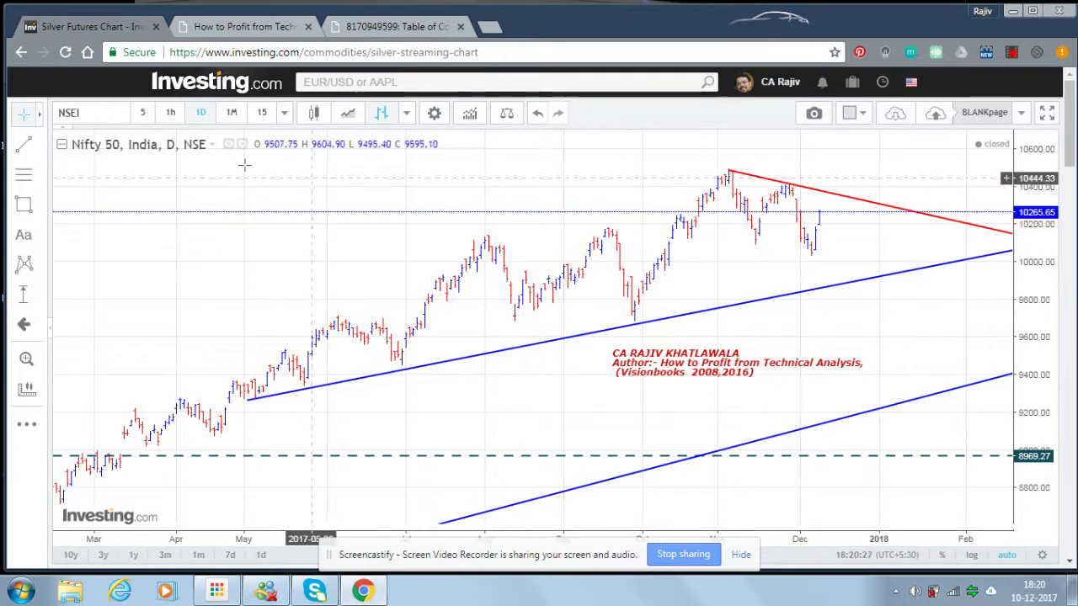
- Draw a trend line from the October 2017 low at about 10142 to the 2017-12-06 low at about 10029
{"action": "left_click", "coordinate": [24, 144]}
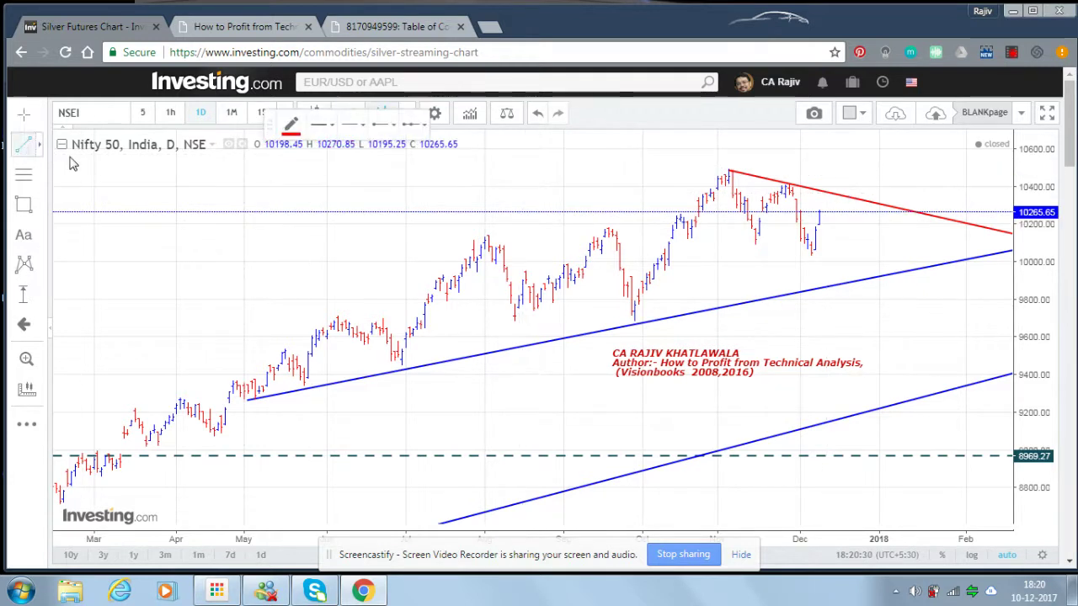
{"action": "left_click", "coordinate": [687, 235]}
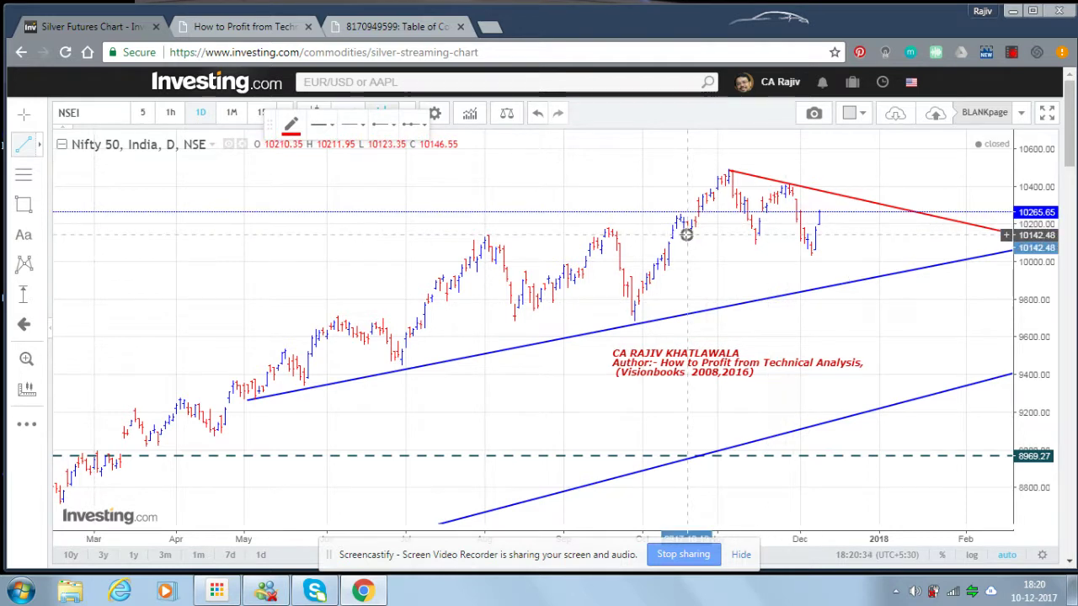
{"action": "left_click", "coordinate": [810, 256]}
- Change the falling line under the October–December 2017 lows to blue and reduce it to the thinnest width
{"action": "double_click", "coordinate": [810, 256]}
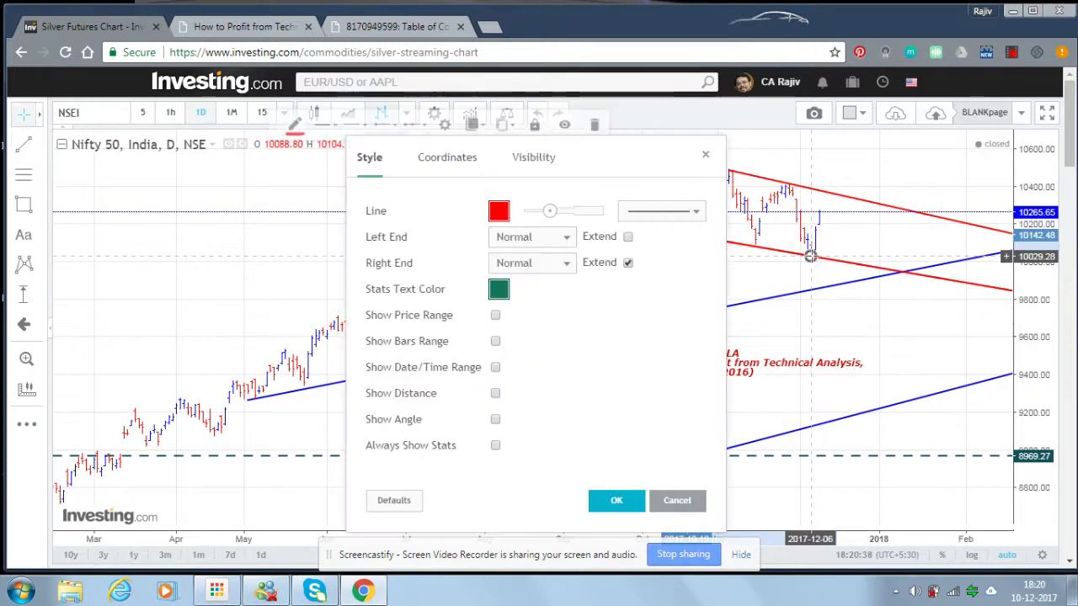
{"action": "left_click", "coordinate": [499, 210]}
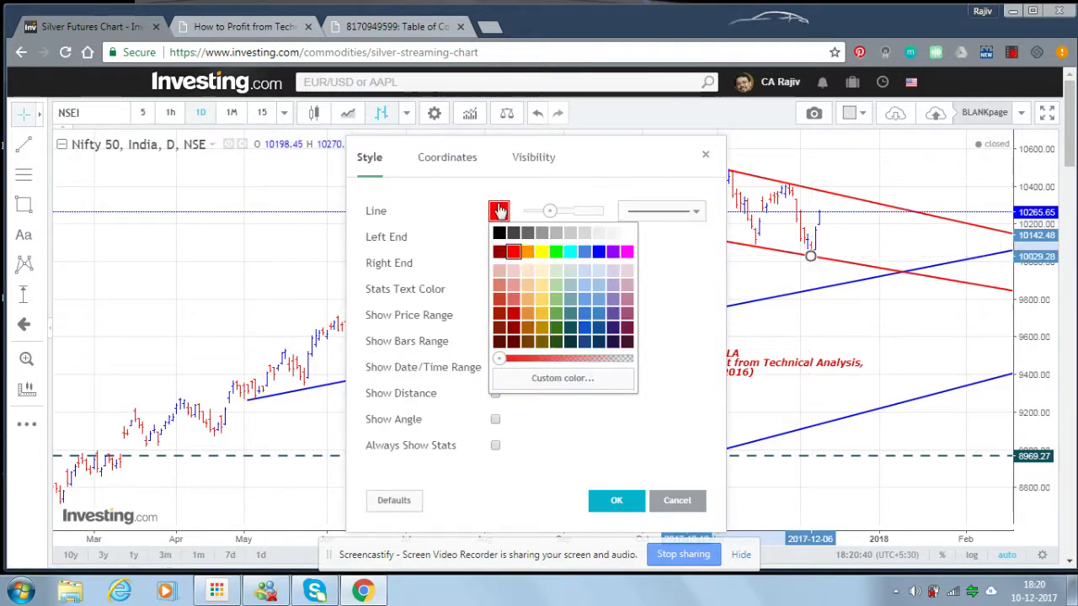
{"action": "left_click", "coordinate": [597, 253]}
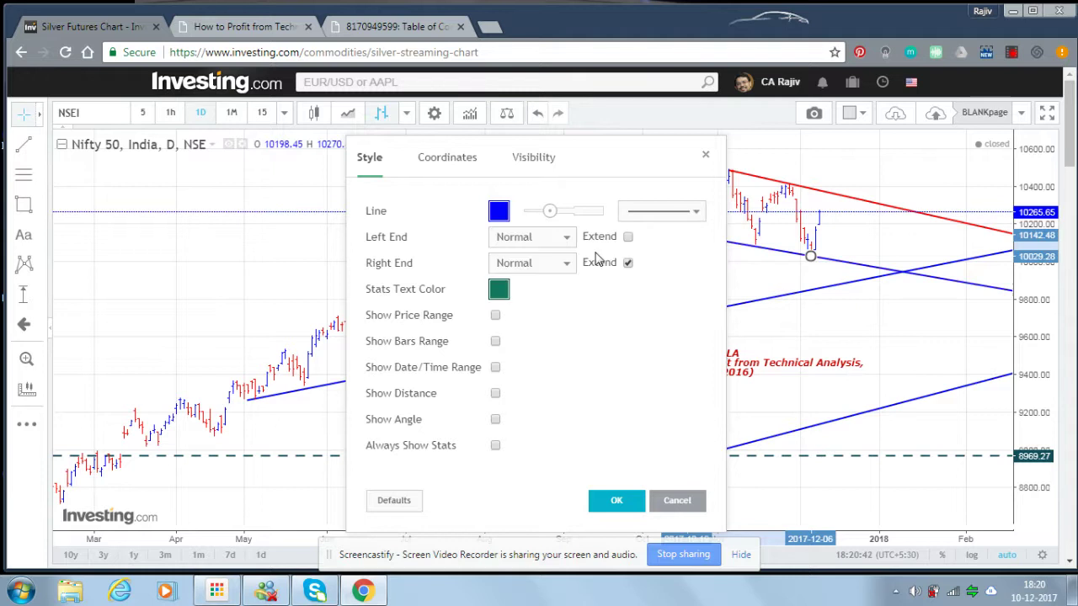
{"action": "left_click_drag", "start_coordinate": [539, 216], "coordinate": [524, 212]}
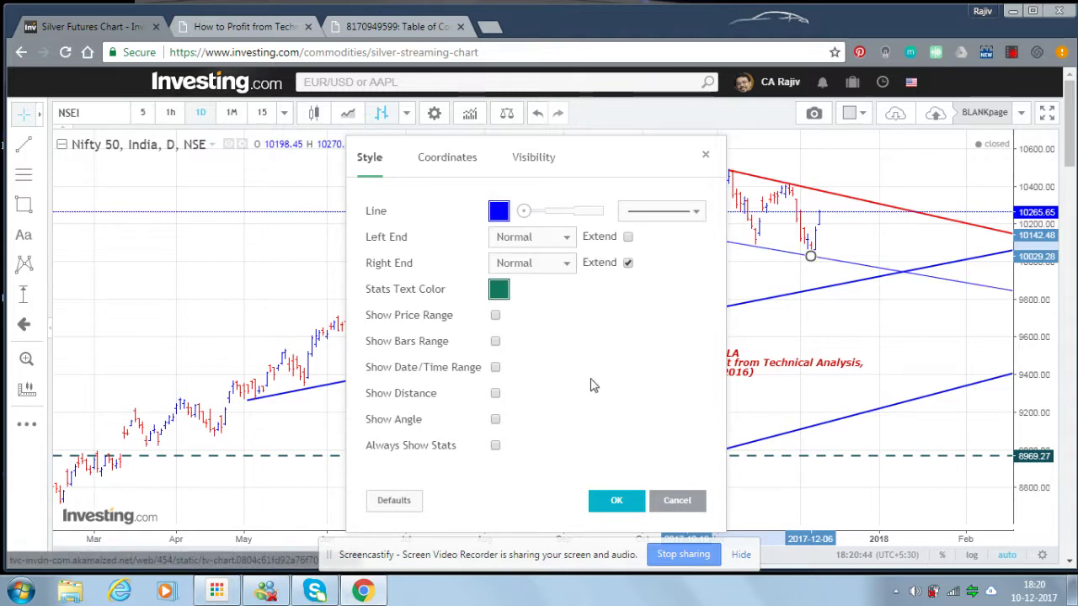
{"action": "left_click", "coordinate": [618, 501]}
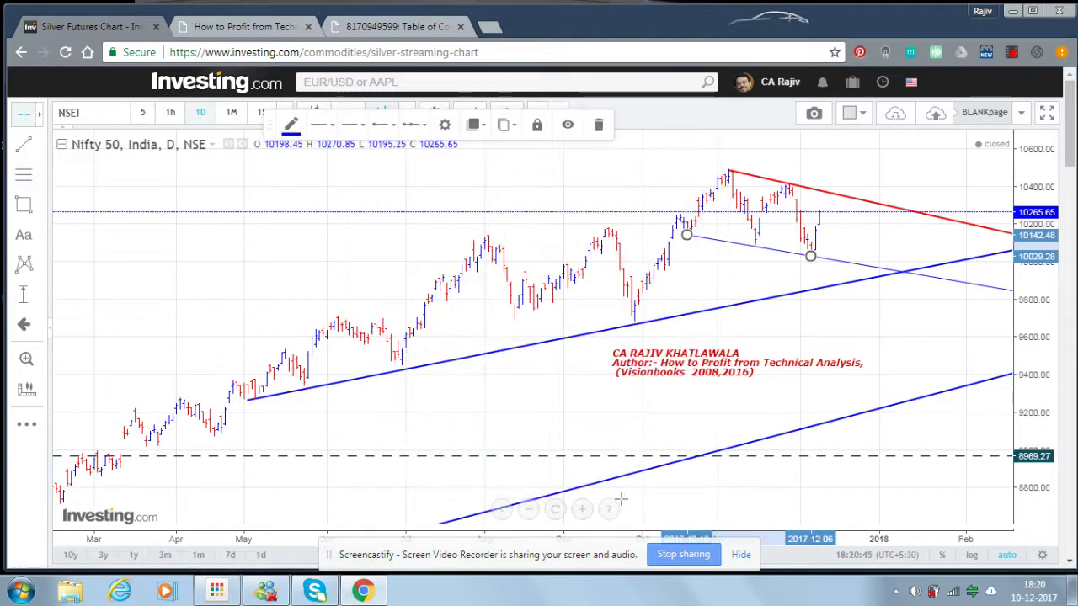
{"action": "left_click", "coordinate": [805, 328]}
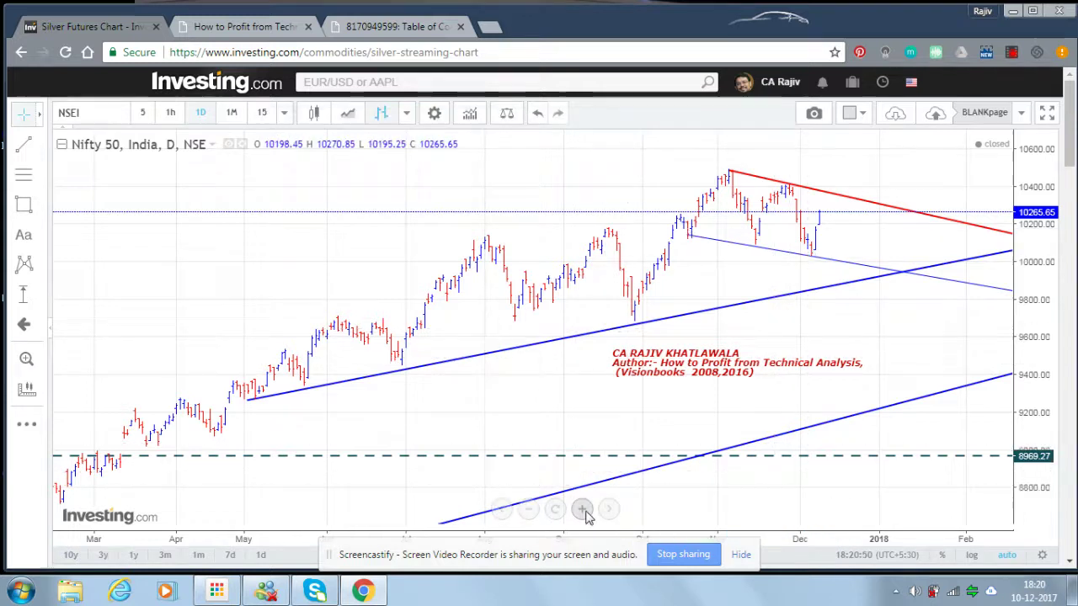
- Examine the recent price swings up close, and compare them with the red resistance line and the blue support lines
{"action": "left_click", "coordinate": [583, 510]}
{"action": "left_click", "coordinate": [583, 511]}
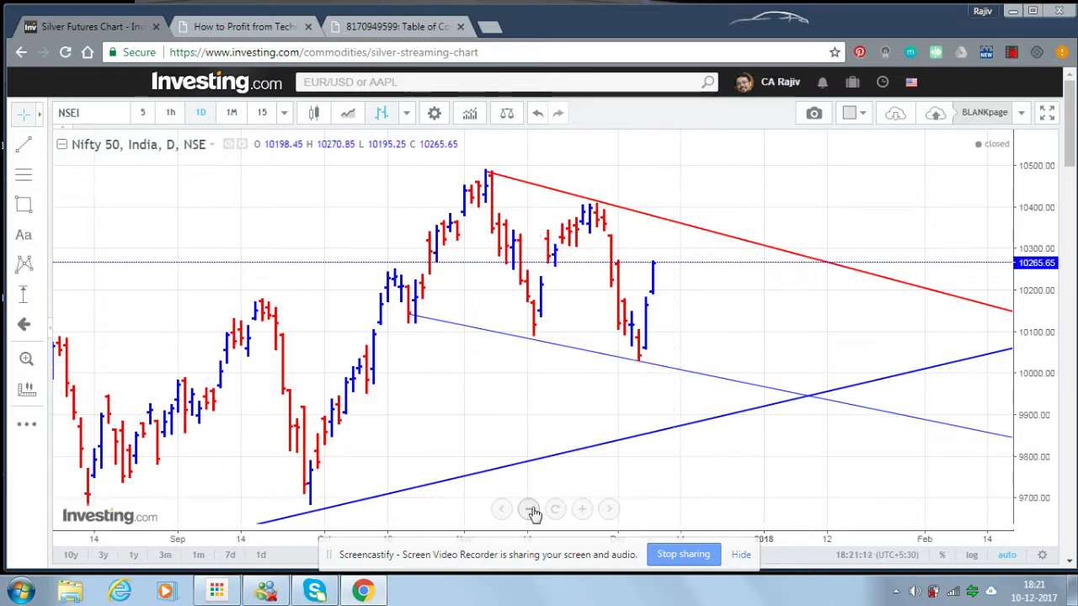
{"action": "left_click", "coordinate": [531, 509]}
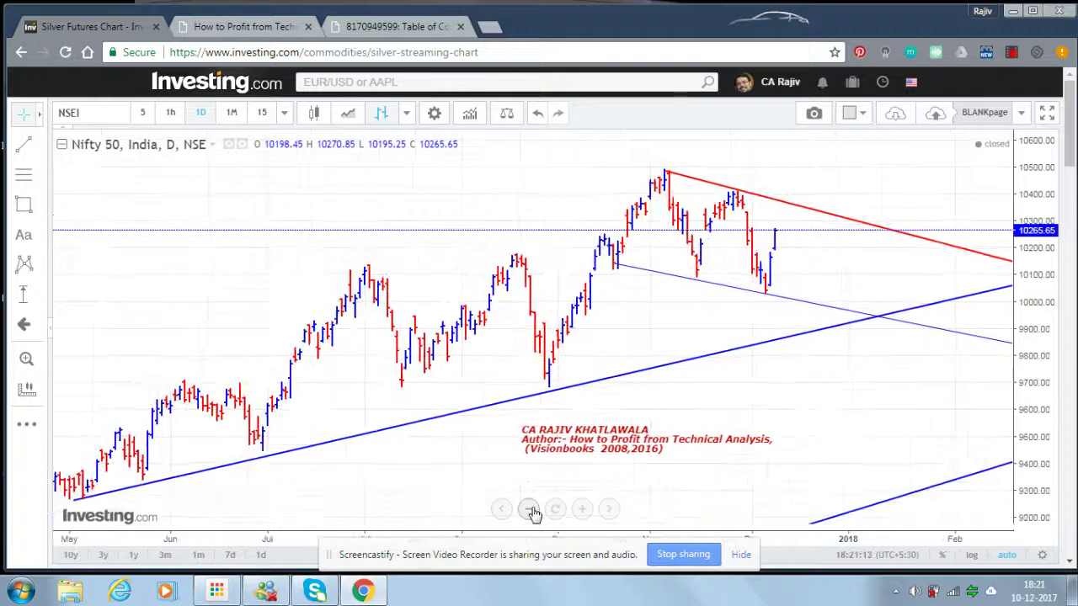
{"action": "left_click", "coordinate": [530, 510]}
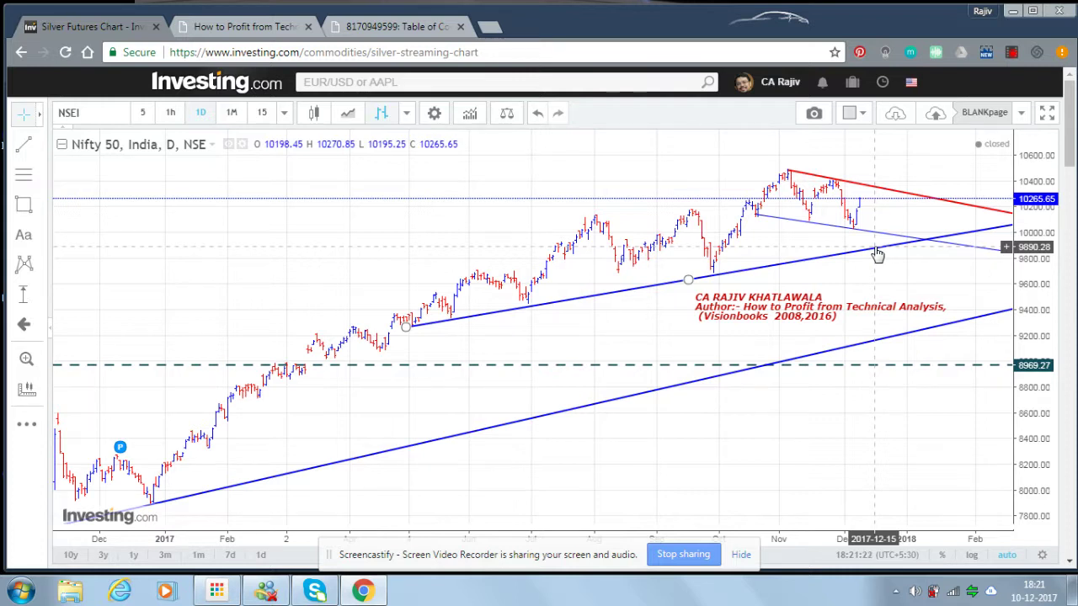
{"action": "left_click", "coordinate": [913, 333]}
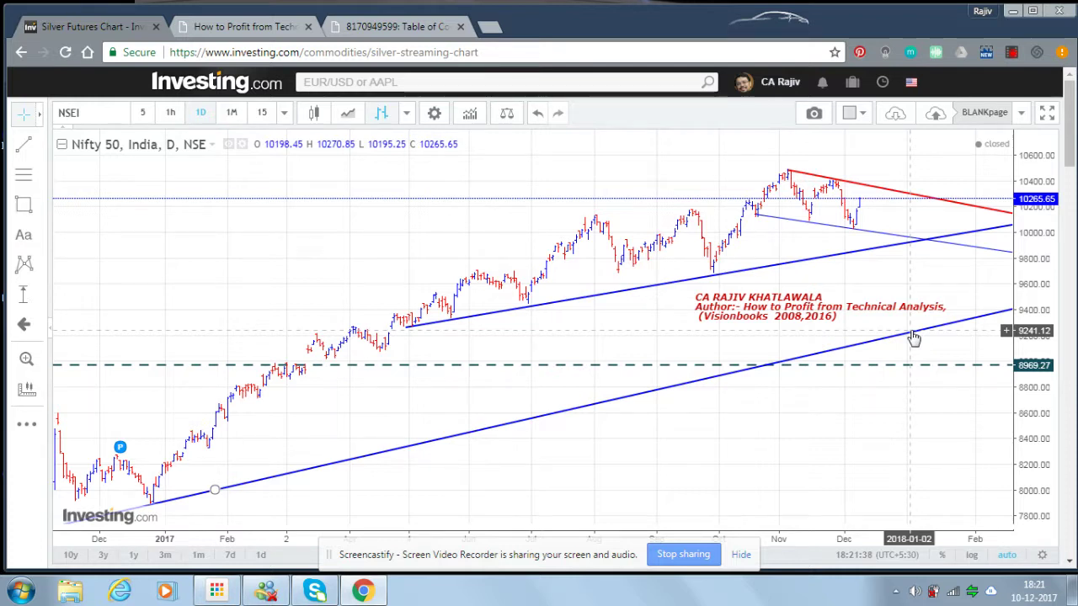
{"action": "left_click", "coordinate": [880, 188]}
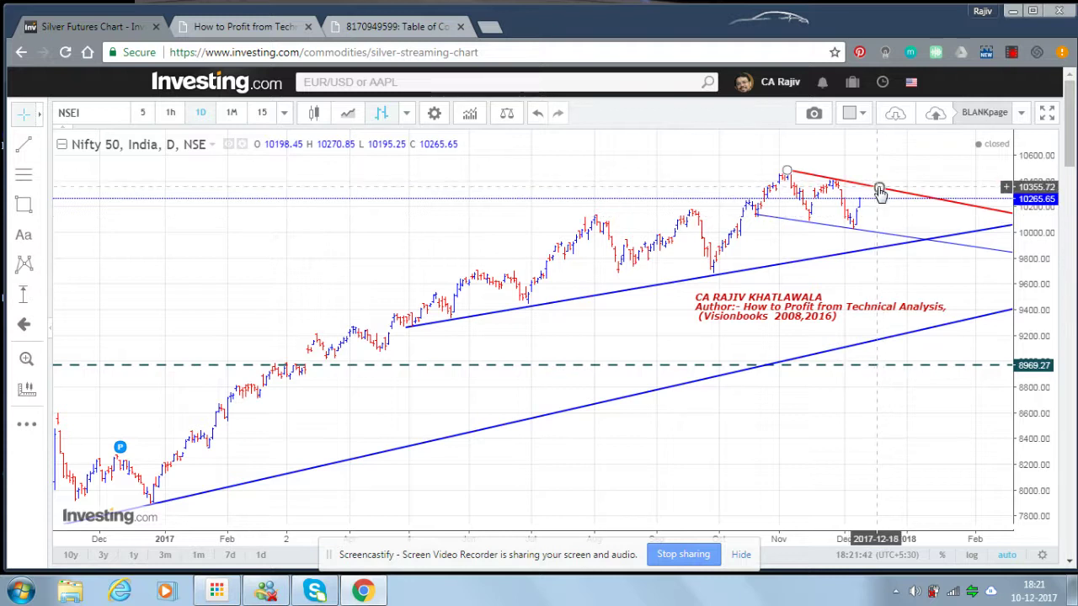